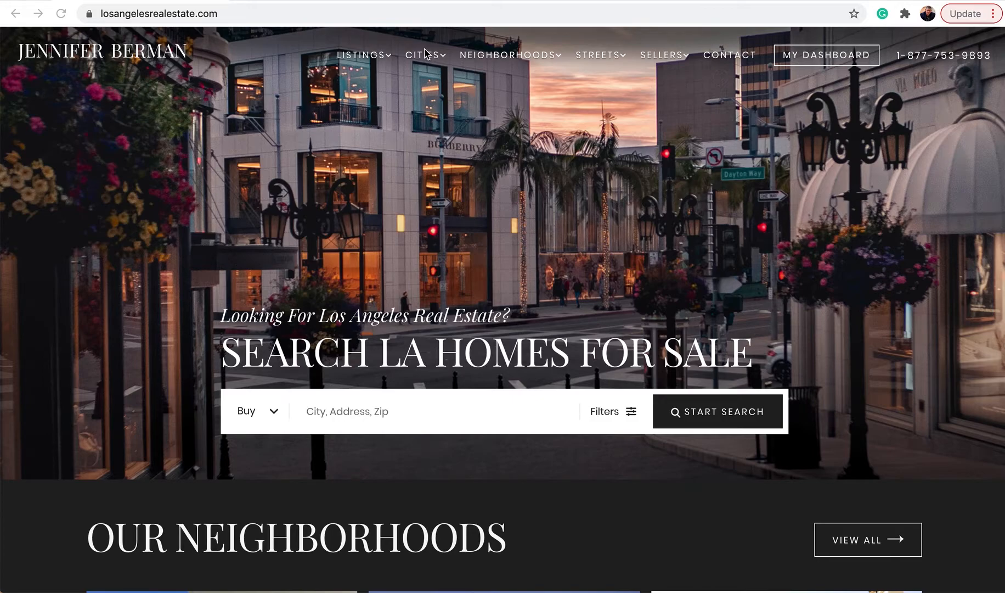
# - Open the Beverly Hills city page and examine its overview, real estate statistics and homes-for-sale listings
pyautogui.moveTo(427, 57)
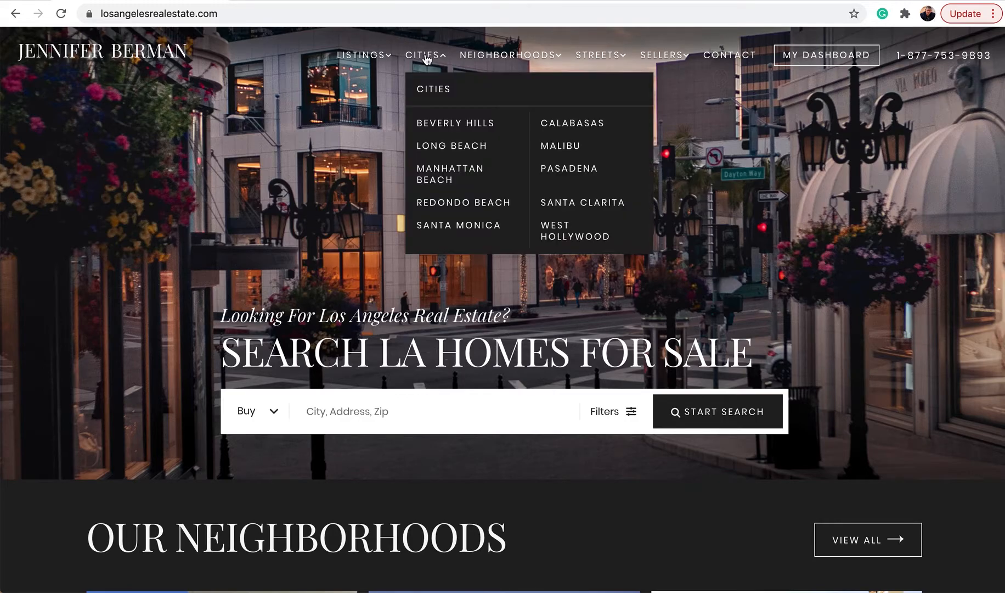
pyautogui.click(448, 126)
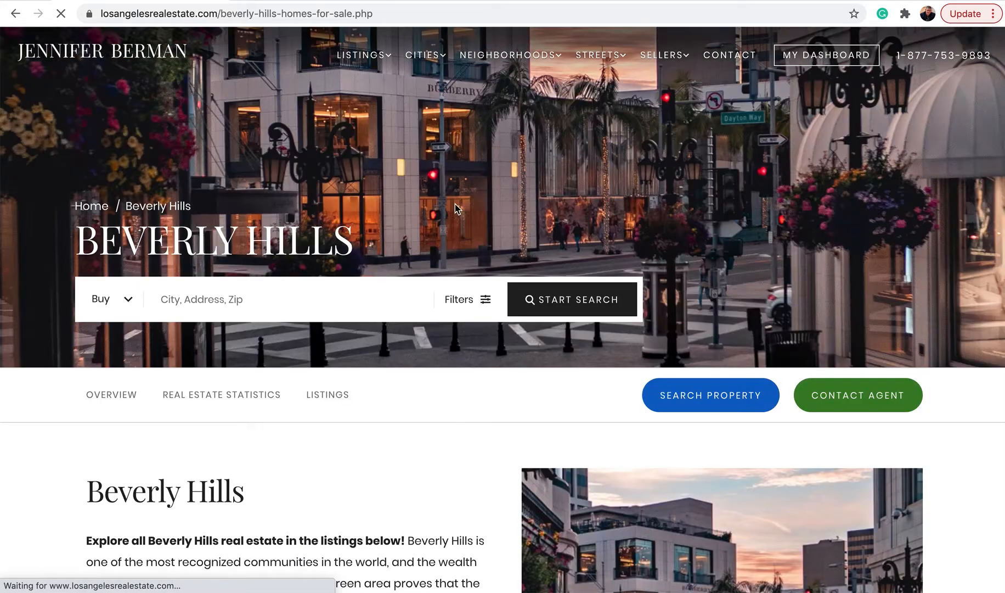
pyautogui.scroll(-6, 456, 207)
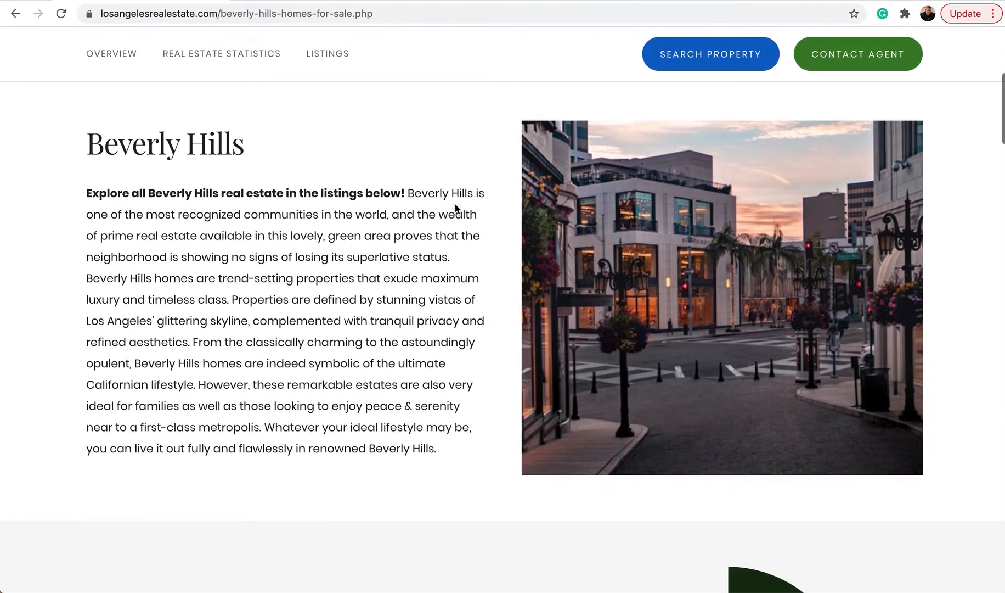
pyautogui.scroll(-9, 455, 208)
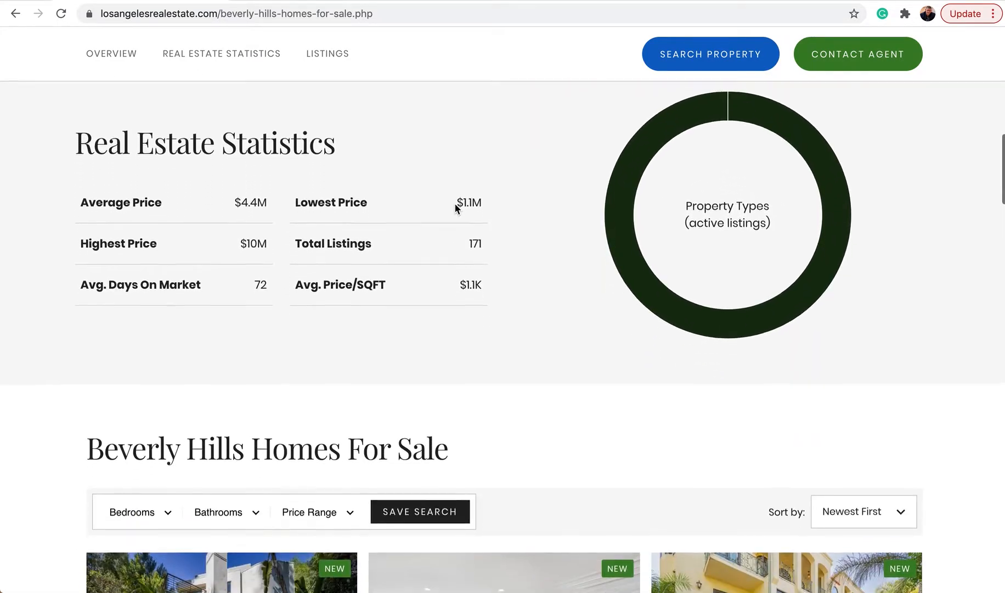
pyautogui.scroll(-6, 456, 207)
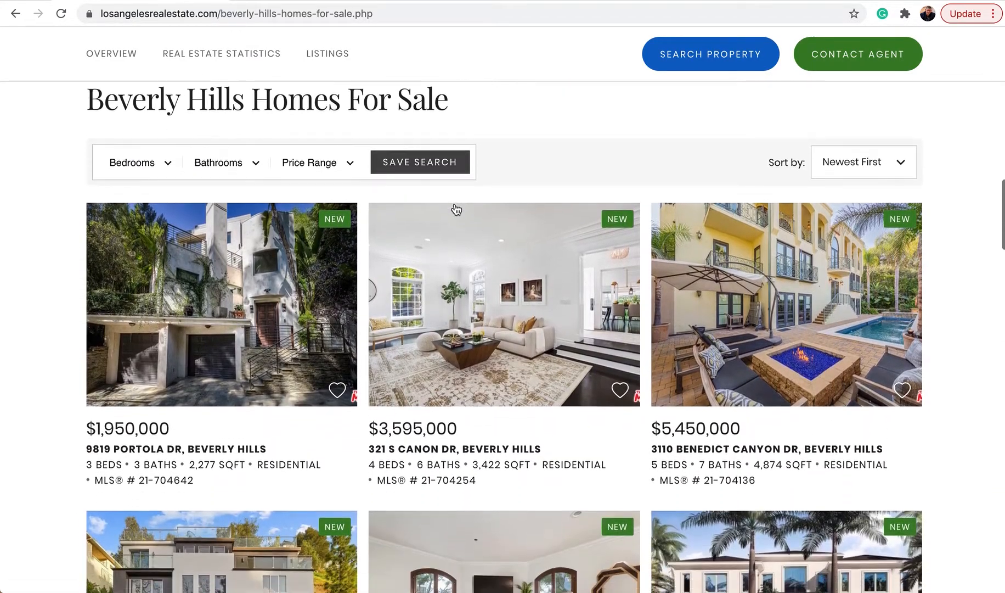
pyautogui.scroll(5, 456, 209)
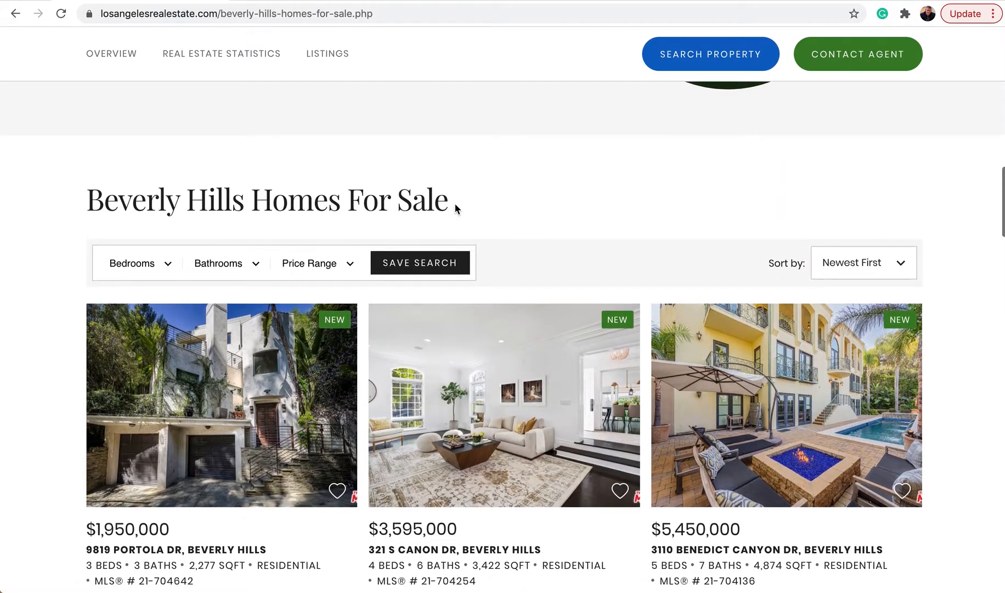
pyautogui.scroll(15, 455, 209)
pyautogui.scroll(-2, 455, 208)
pyautogui.scroll(-10, 455, 208)
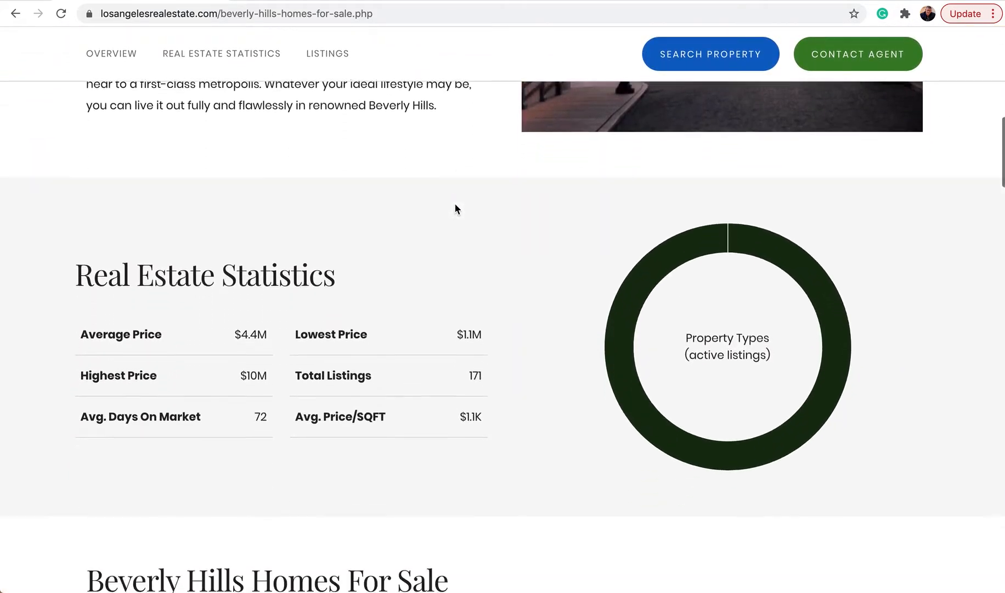
pyautogui.scroll(-5, 343, 211)
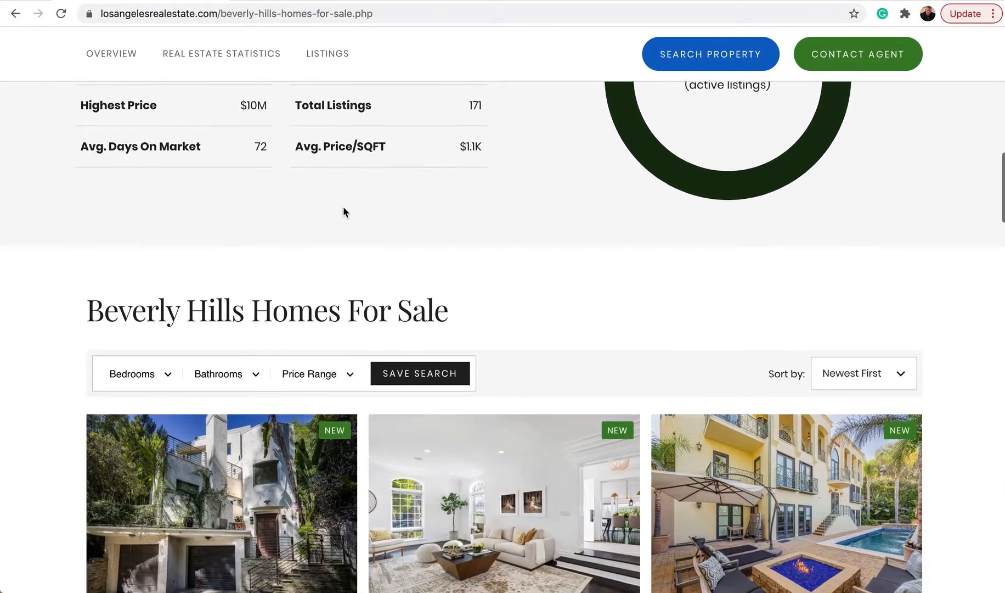
pyautogui.scroll(-1, 343, 206)
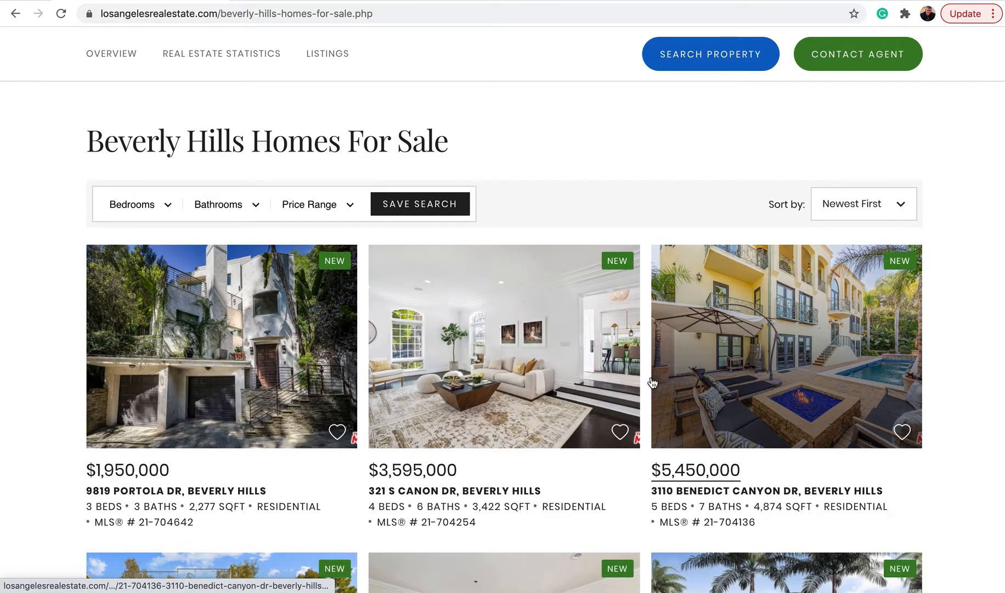
pyautogui.scroll(5, 652, 382)
pyautogui.scroll(12, 652, 382)
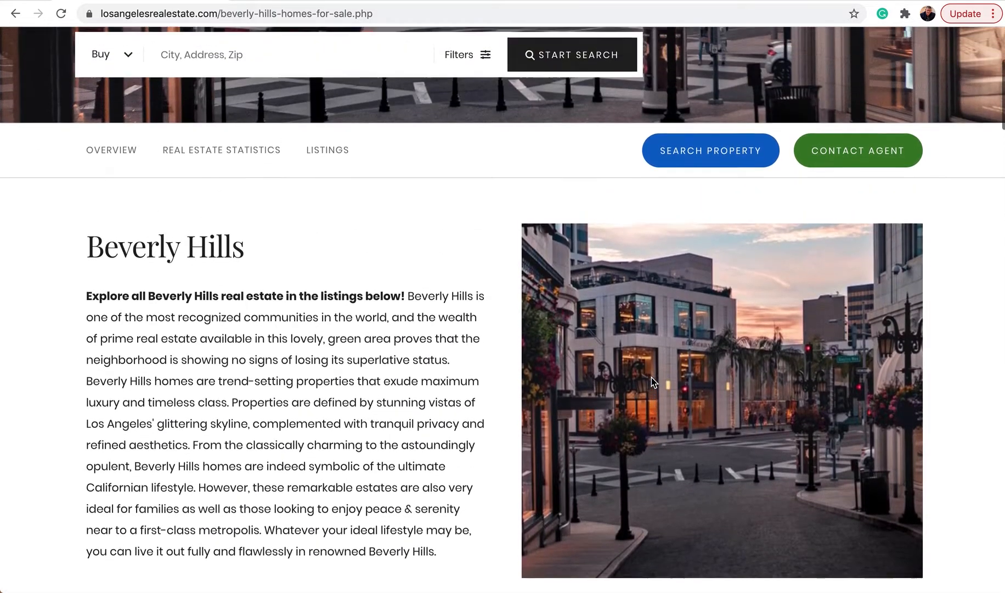
pyautogui.scroll(3, 651, 377)
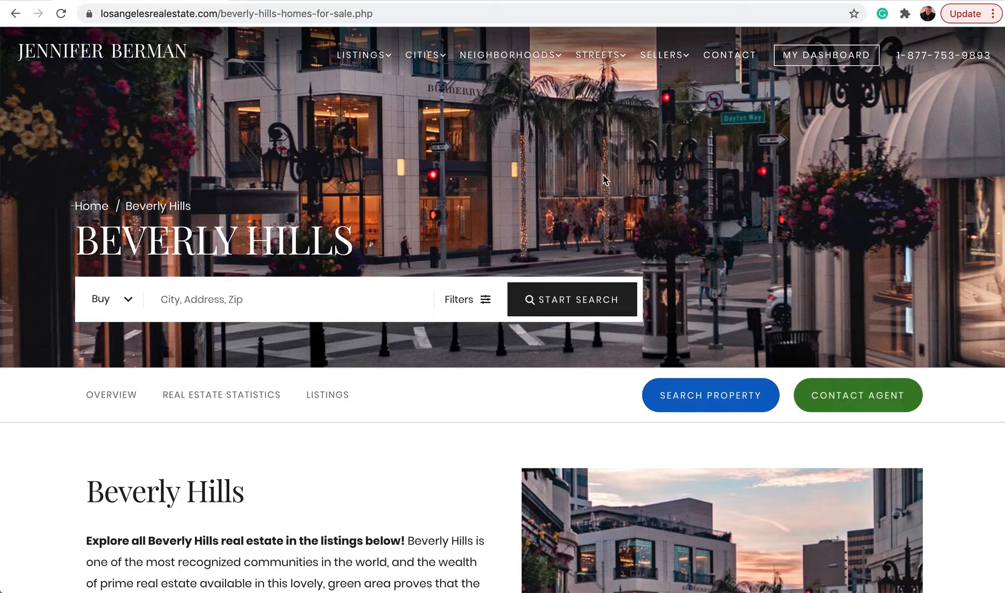
# - Switch to the website backend, open the content snippets and filter the list to IDX Snippets
pyautogui.click(323, 1)
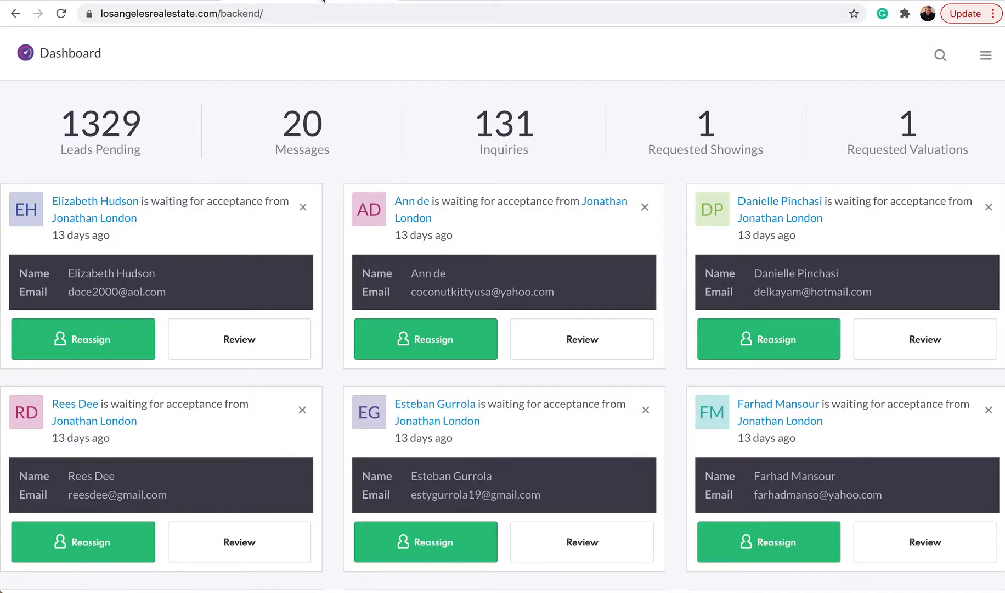
pyautogui.click(985, 62)
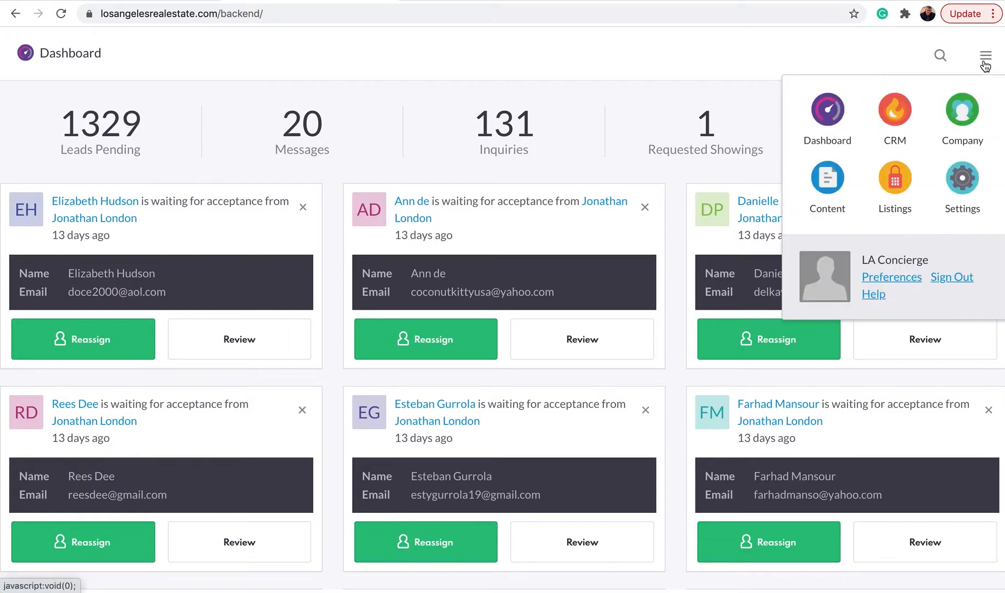
pyautogui.click(838, 175)
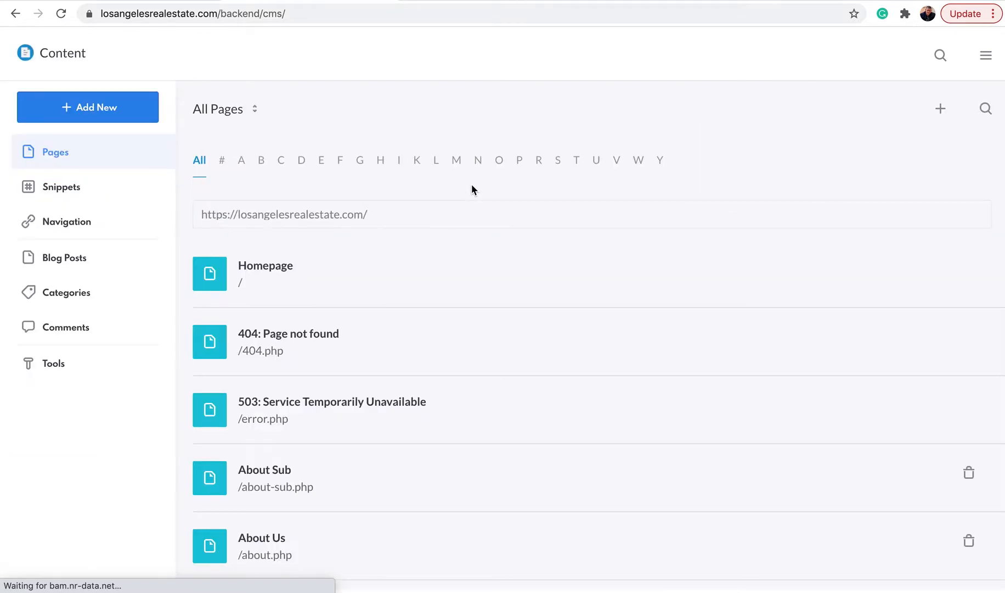
pyautogui.click(70, 192)
pyautogui.click(245, 110)
pyautogui.click(214, 214)
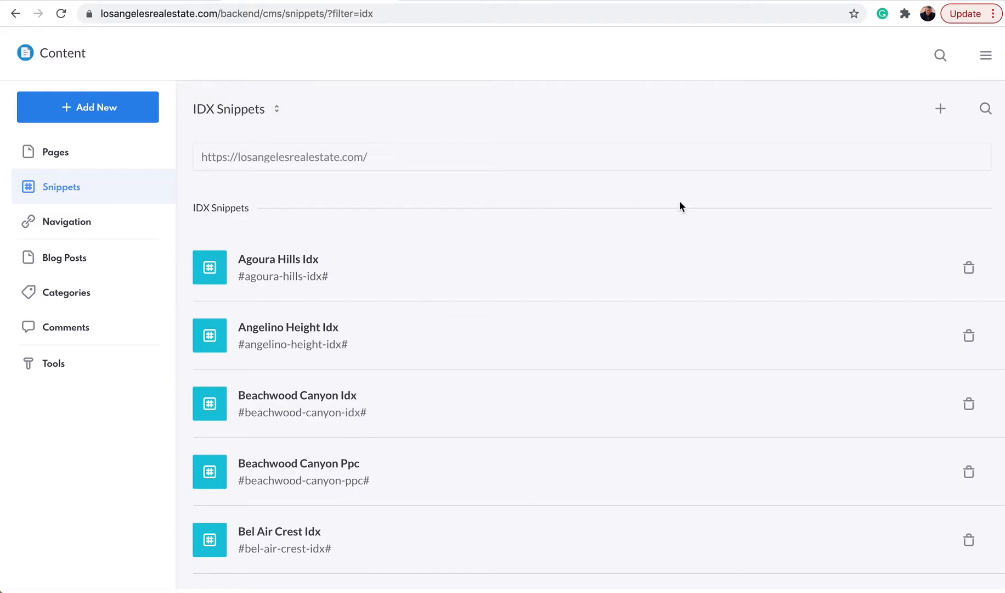
# - Start a new IDX snippet and enter "This is a title" as its snippet title
pyautogui.click(939, 111)
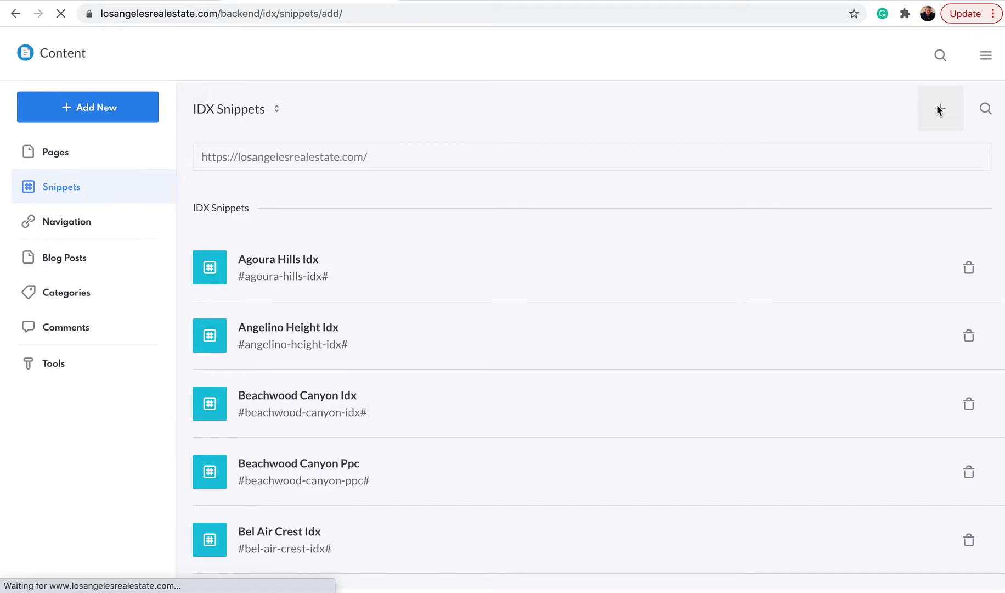
pyautogui.scroll(-1, 675, 156)
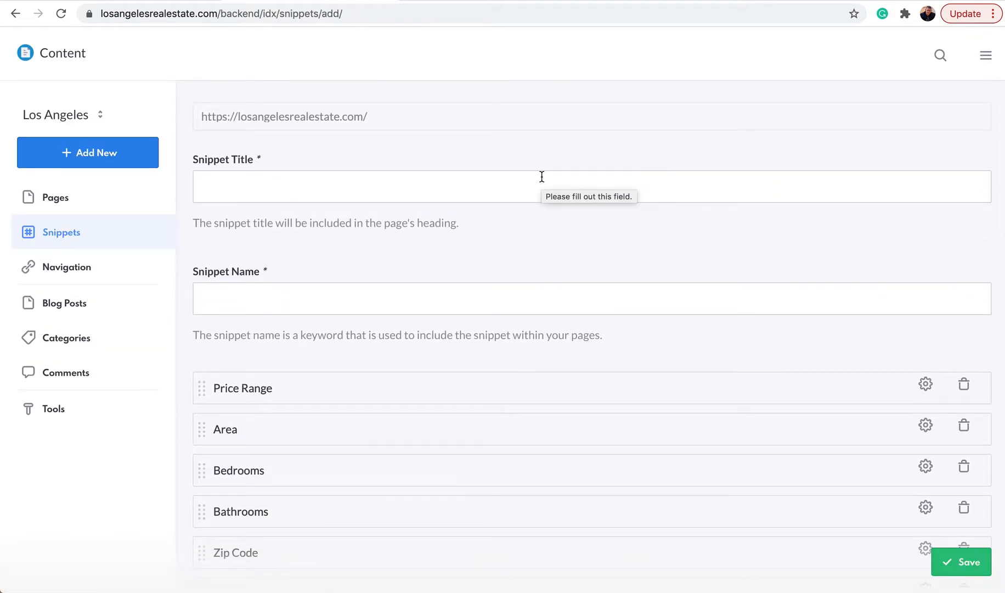
pyautogui.click(271, 188)
pyautogui.write('This is a title')
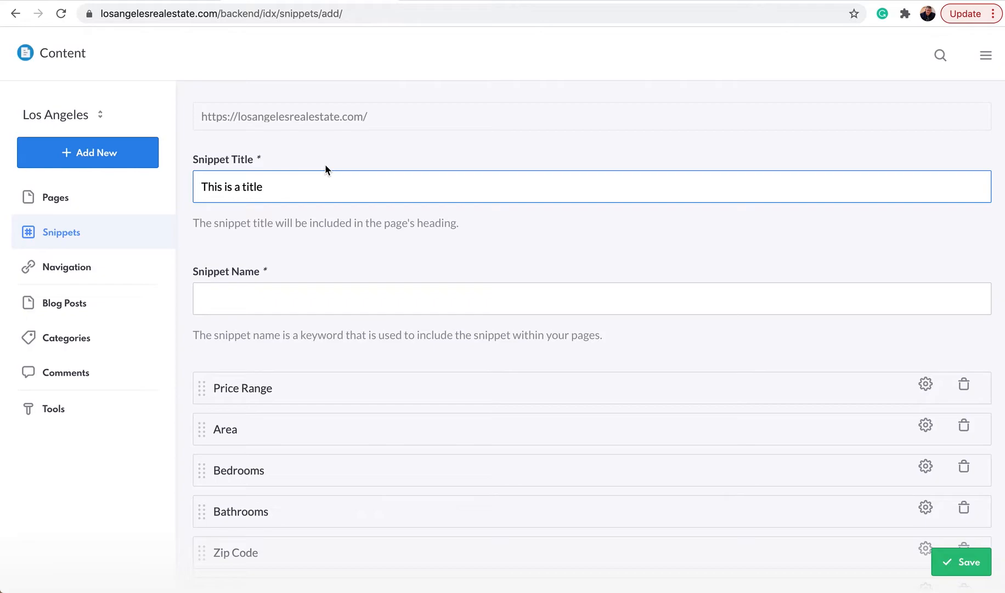
# - Check the heading above the Beverly Hills listings on the public page, then return to the new snippet form
pyautogui.click(175, 1)
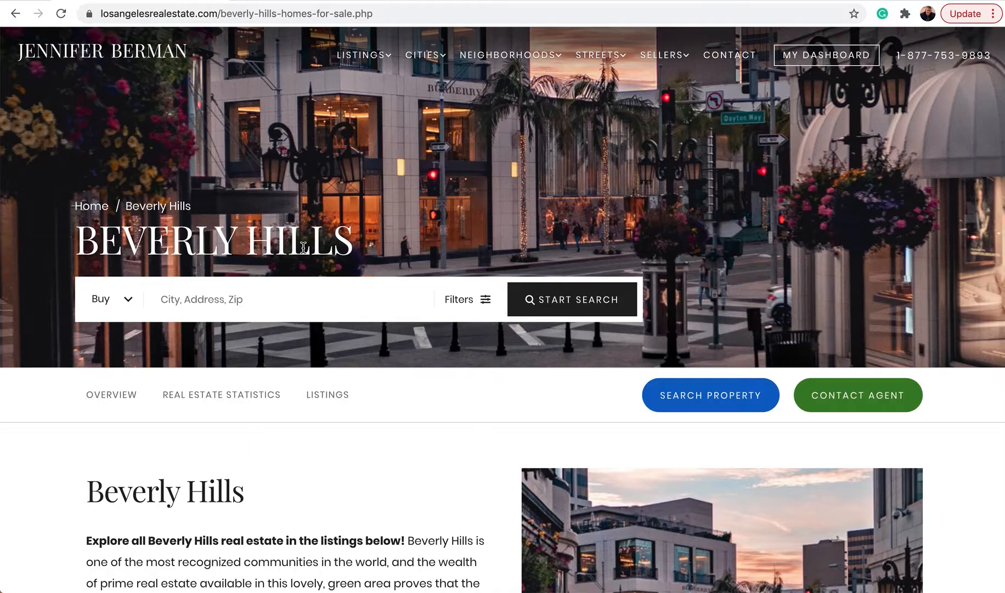
pyautogui.scroll(-20, 303, 252)
pyautogui.scroll(-2, 303, 252)
pyautogui.scroll(1, 135, 156)
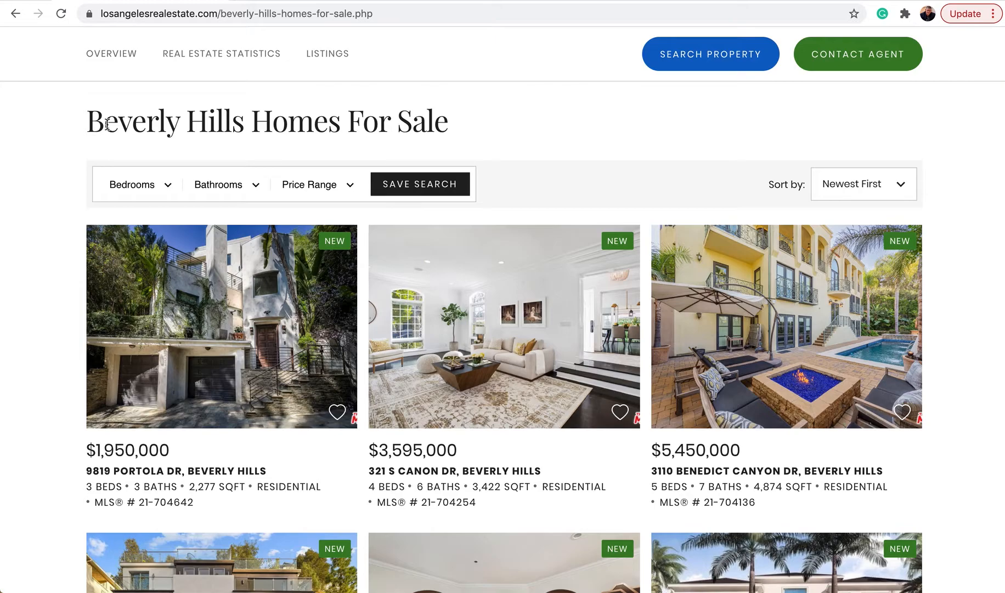
pyautogui.click(289, 1)
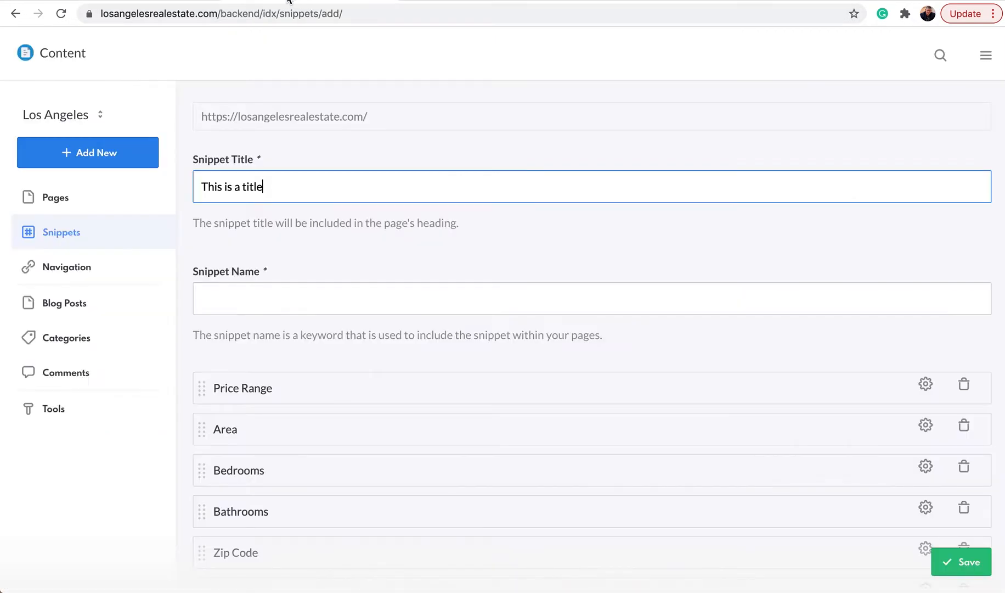
# - Enter "idx-morgan-los-angeles" as the snippet name
pyautogui.click(281, 299)
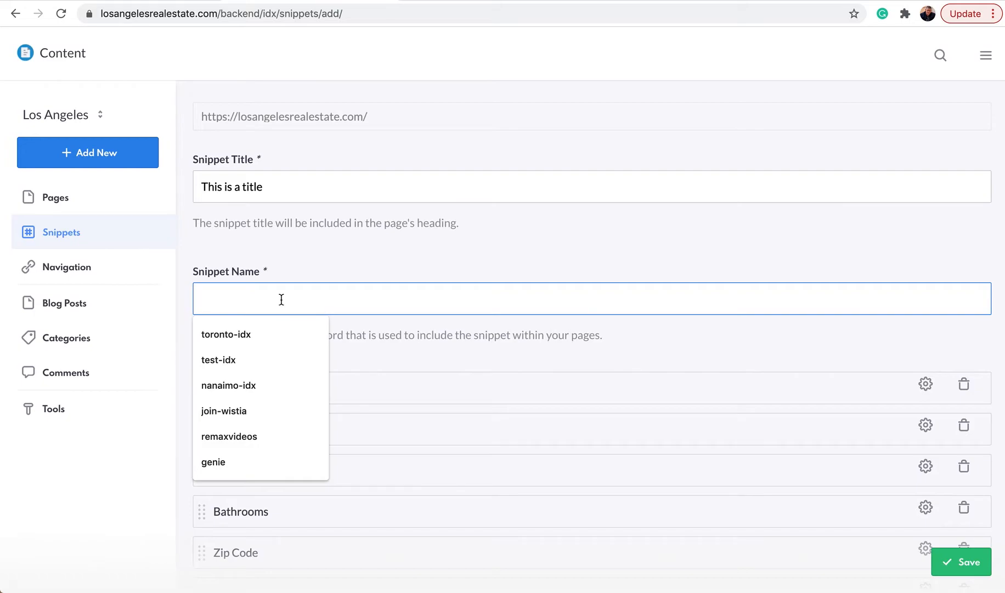
pyautogui.write('idx-')
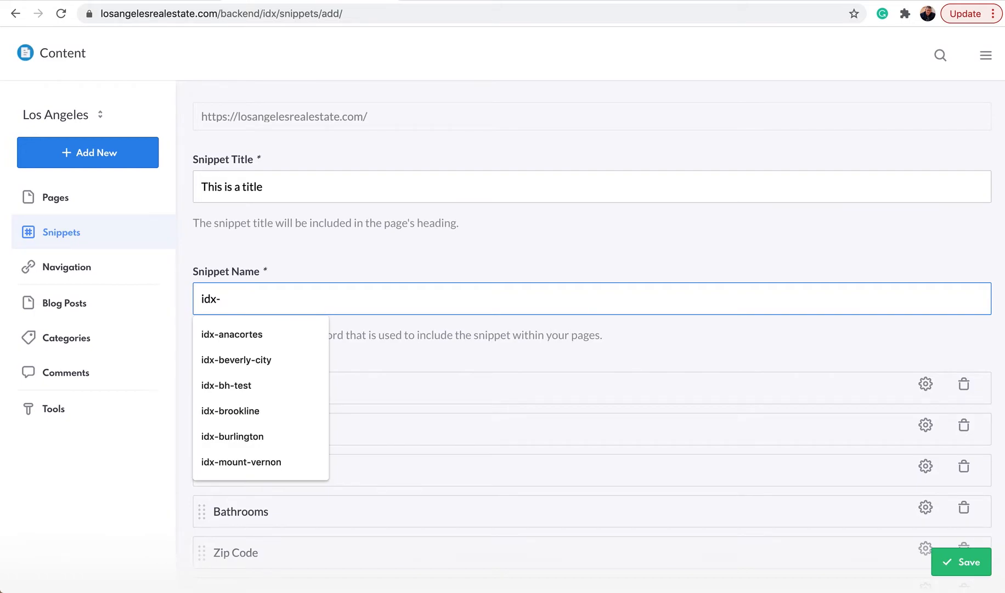
pyautogui.write('morgan-')
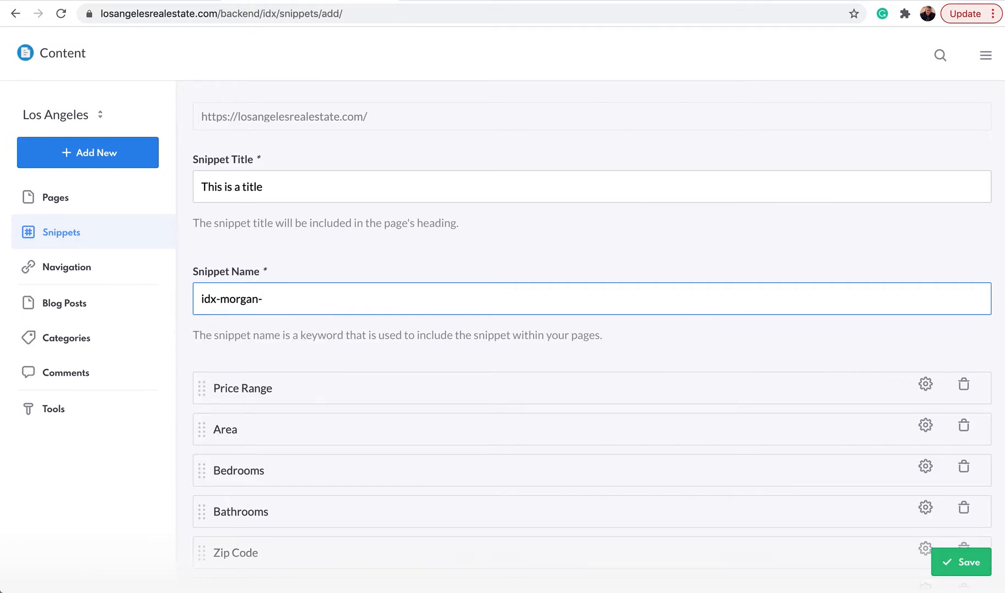
pyautogui.write('los-angeles')
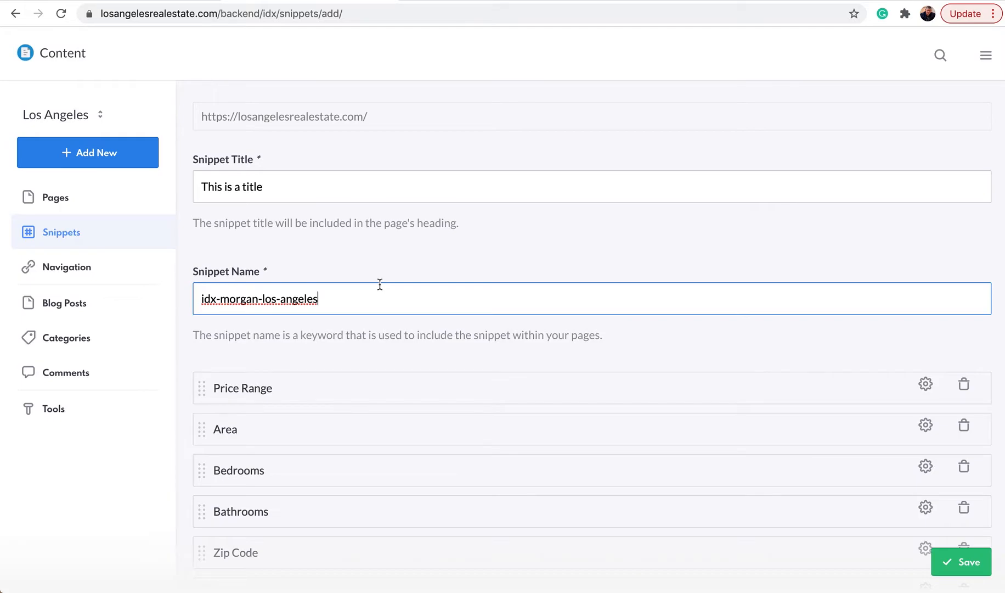
# - Set the snippet's price range from $2,000,000 to $5,500,000
pyautogui.scroll(-4, 380, 284)
pyautogui.scroll(-1, 380, 289)
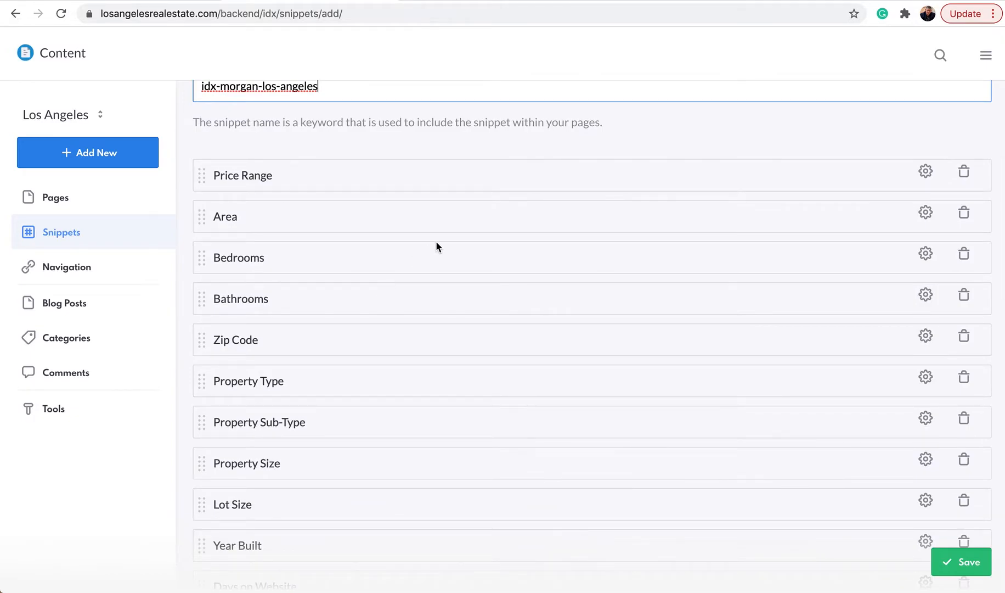
pyautogui.scroll(2, 436, 241)
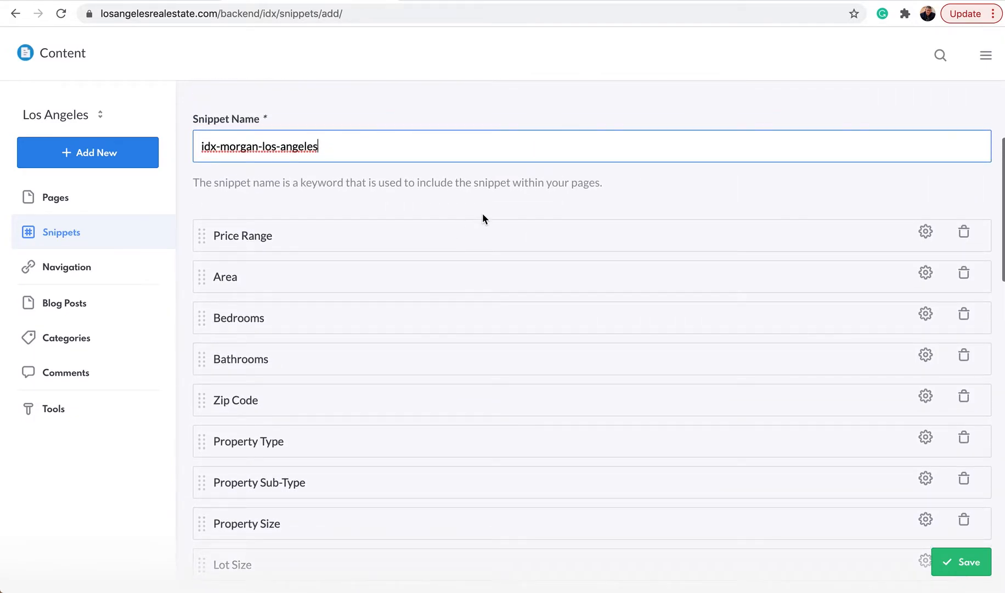
pyautogui.click(925, 231)
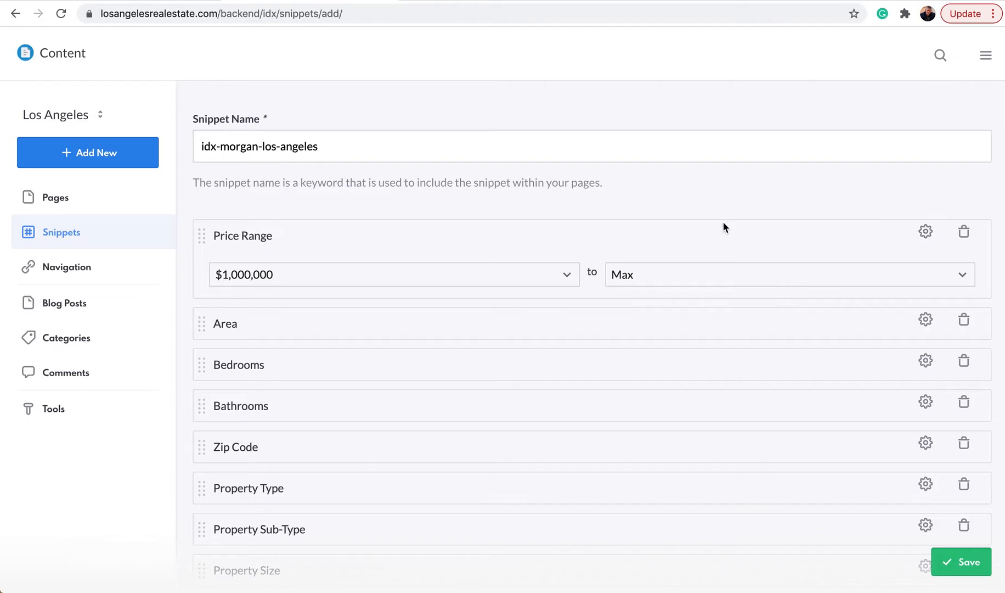
pyautogui.click(405, 277)
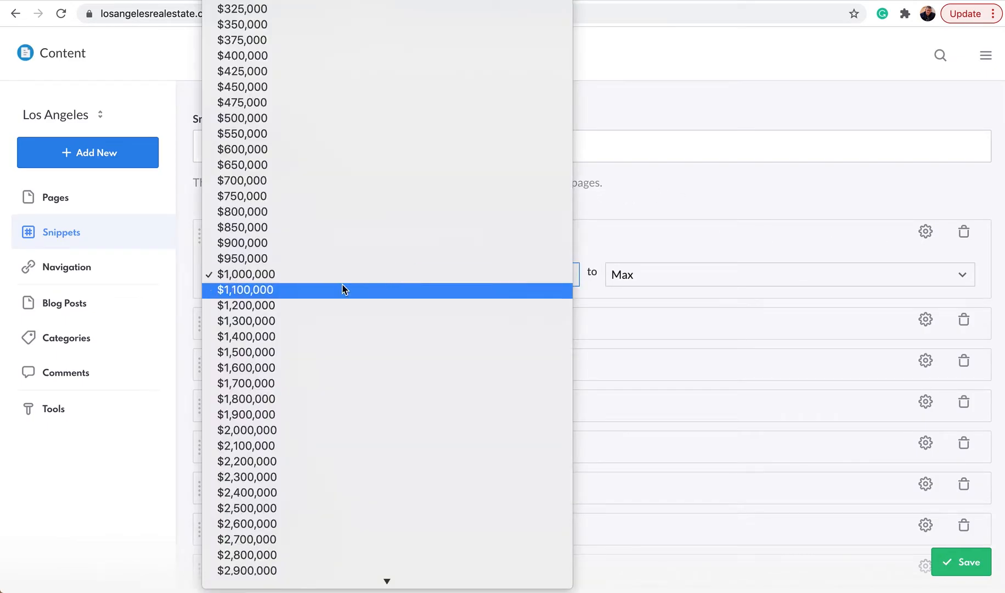
pyautogui.click(270, 431)
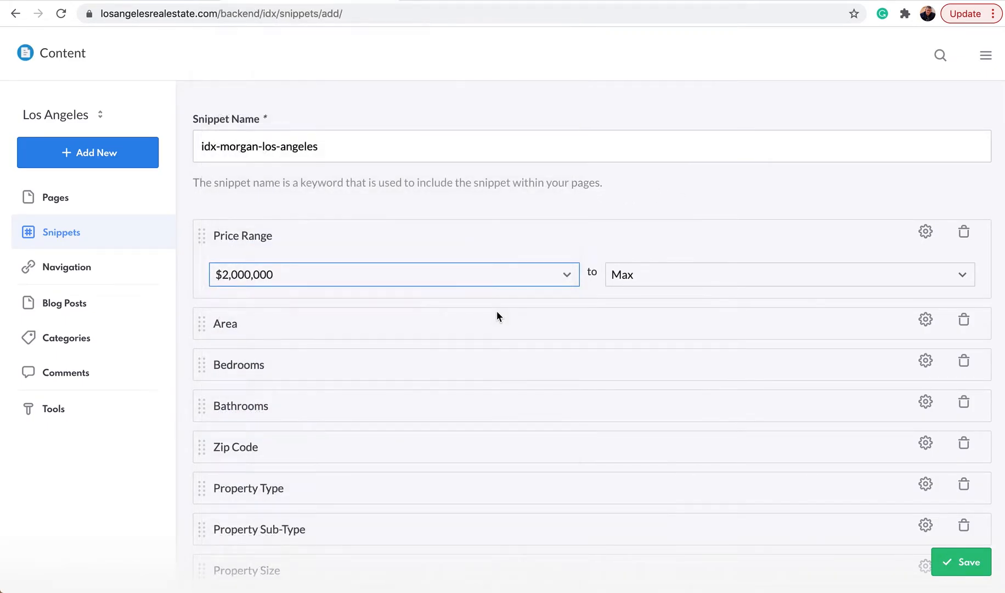
pyautogui.click(645, 277)
pyautogui.scroll(-10, 641, 446)
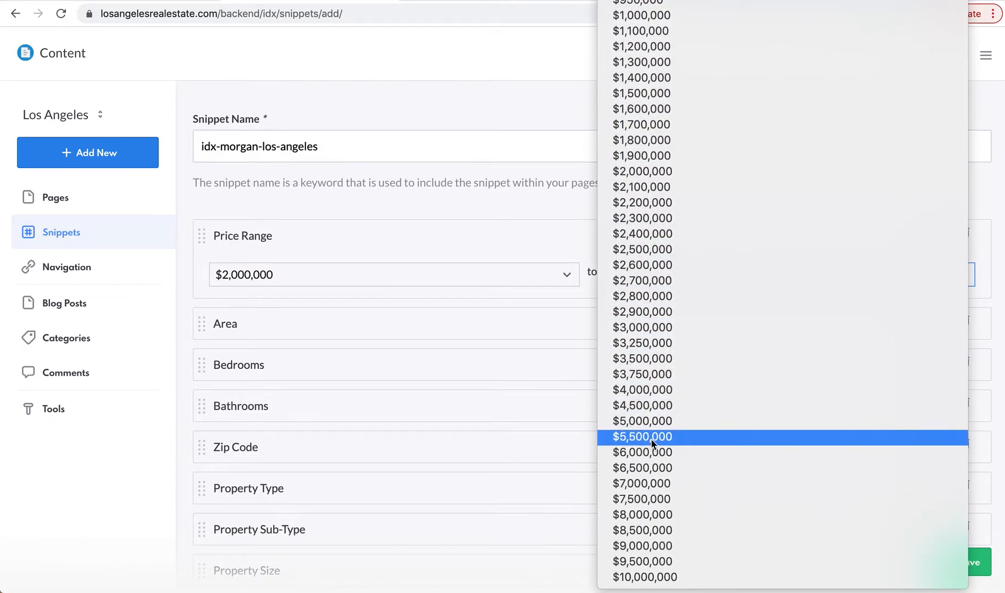
pyautogui.click(657, 439)
# - Set the snippet's bedrooms range from 3 to 6
pyautogui.scroll(-1, 600, 307)
pyautogui.scroll(-2, 600, 308)
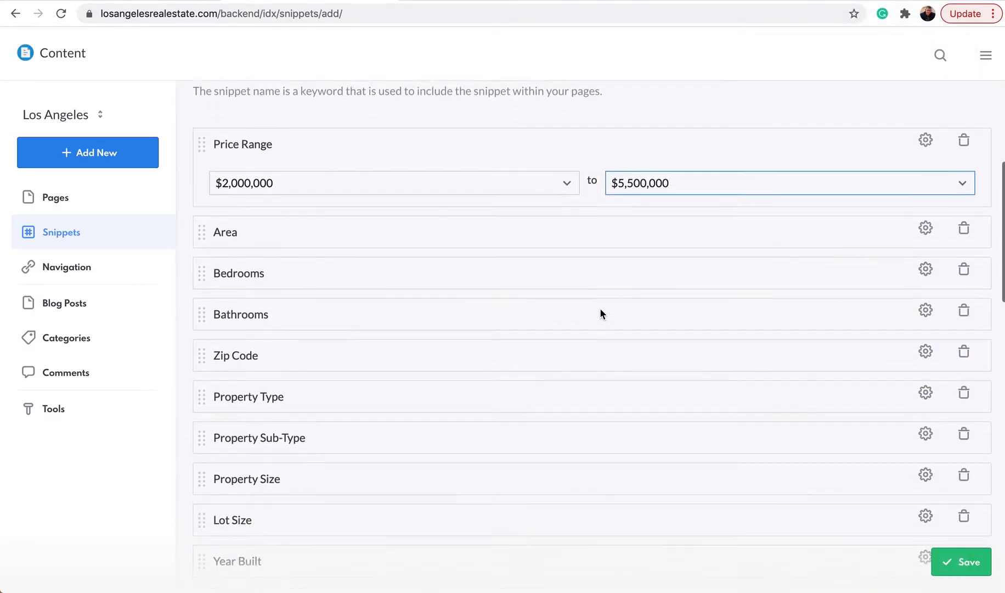
pyautogui.click(924, 230)
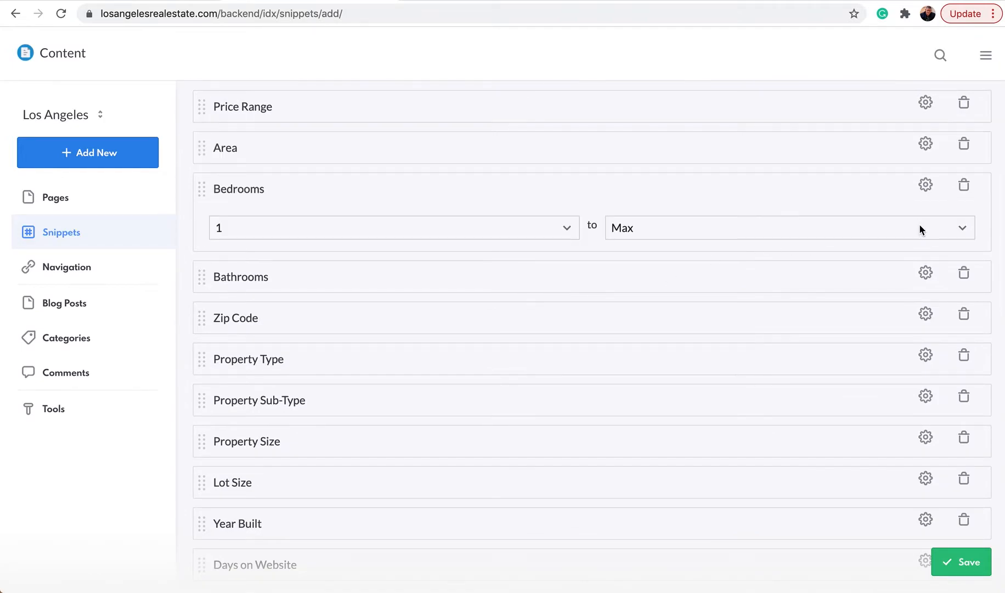
pyautogui.click(377, 226)
pyautogui.click(336, 258)
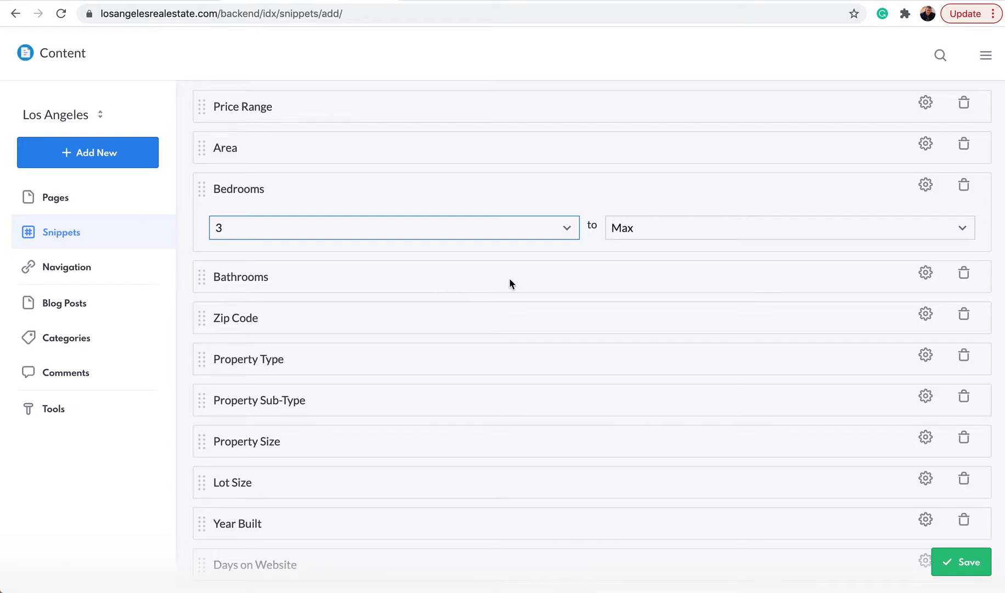
pyautogui.click(645, 233)
pyautogui.click(623, 321)
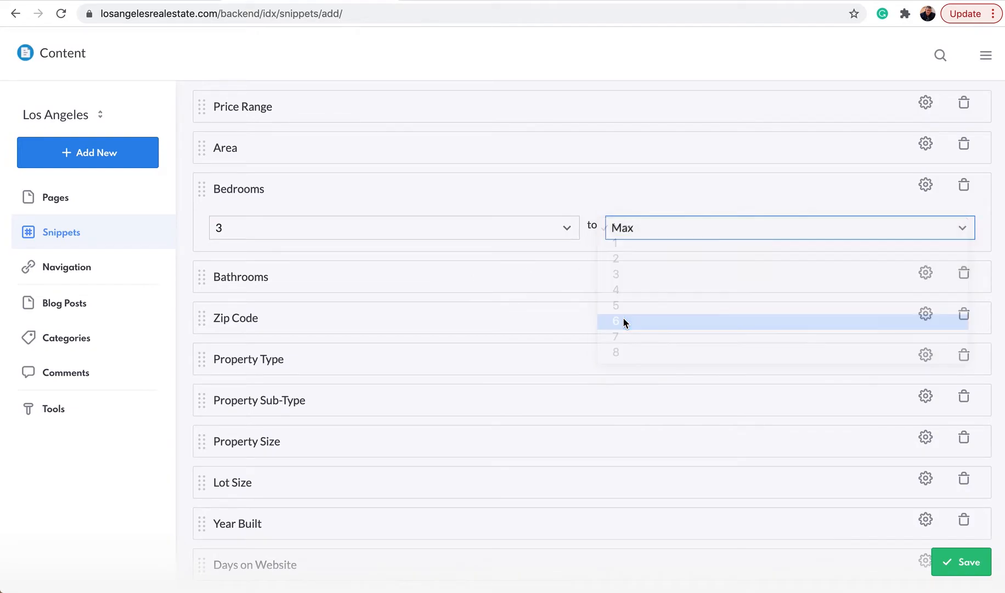
# - Set the snippet's minimum number of bathrooms to 3 and save the new snippet
pyautogui.scroll(-2, 512, 204)
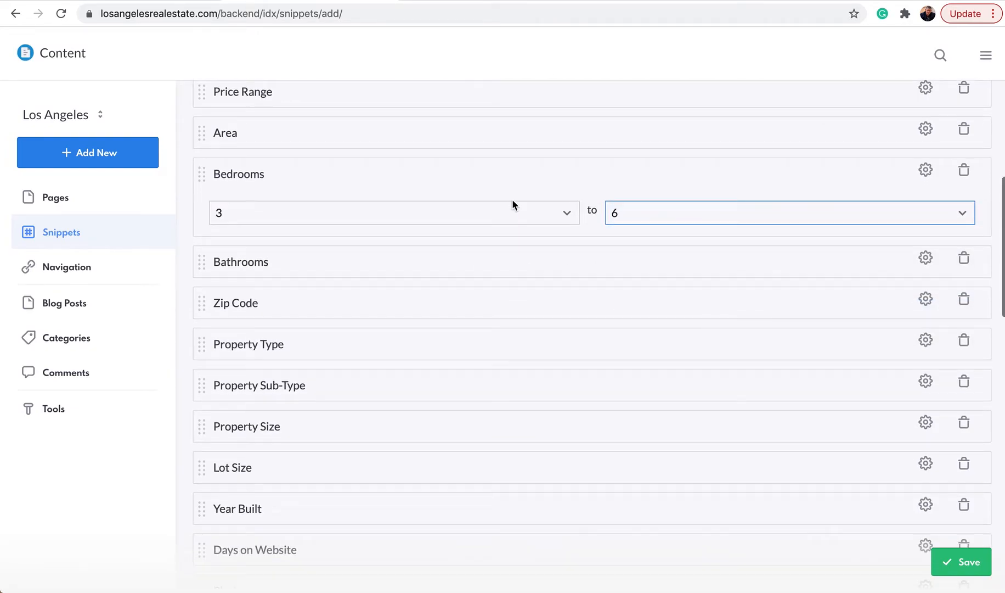
pyautogui.click(927, 220)
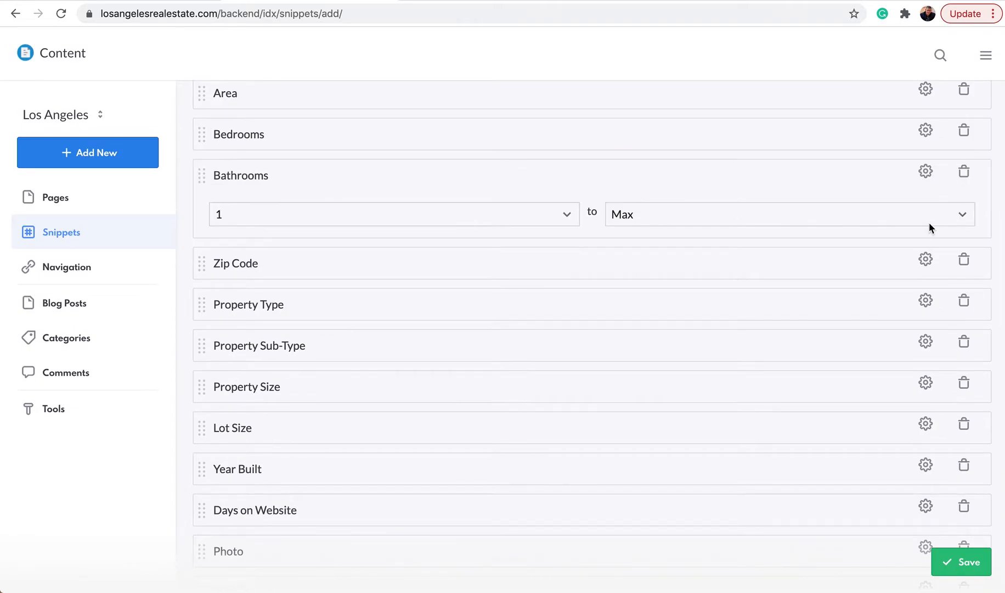
pyautogui.click(504, 221)
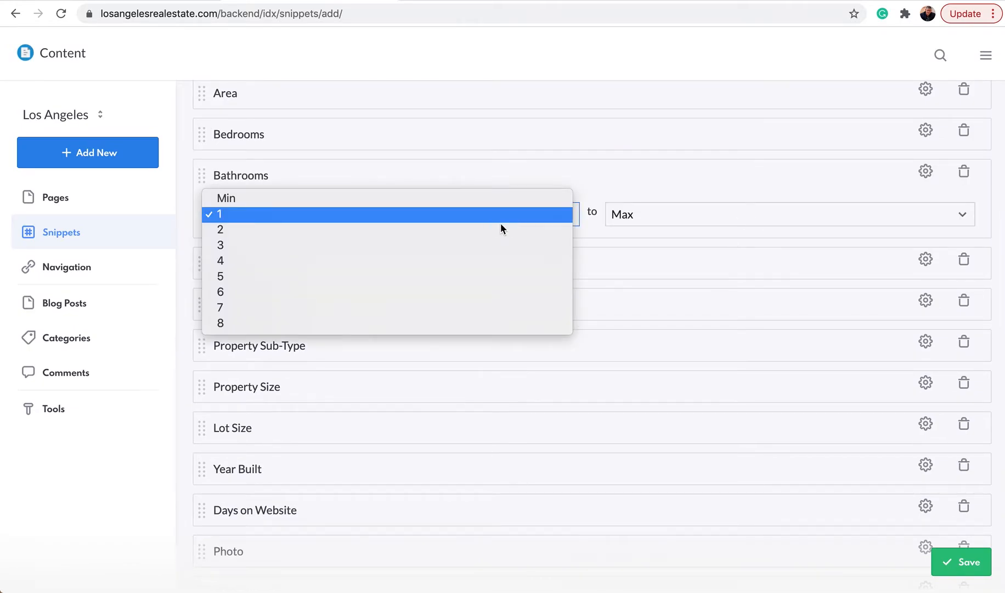
pyautogui.click(454, 254)
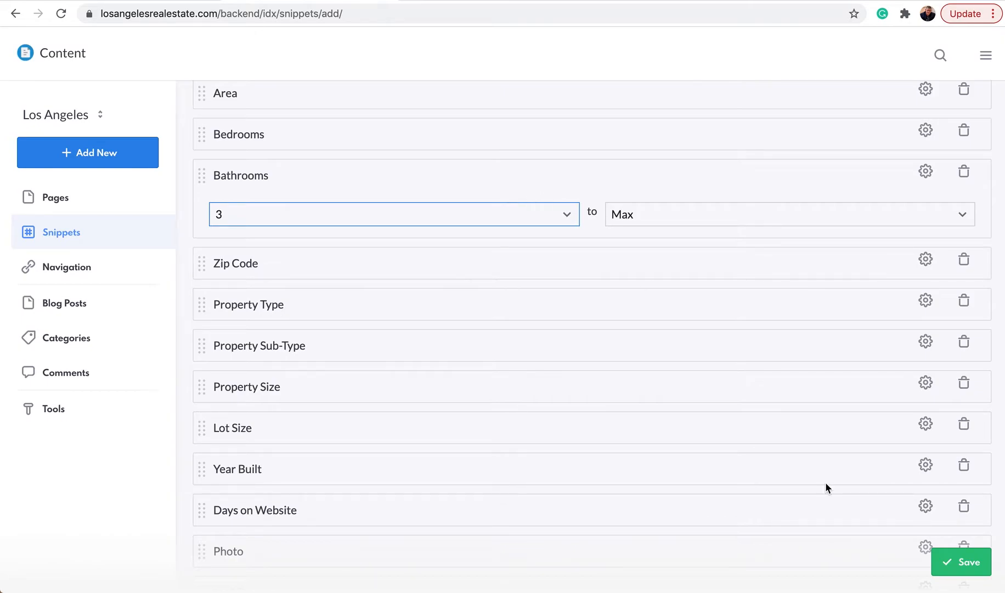
pyautogui.click(956, 561)
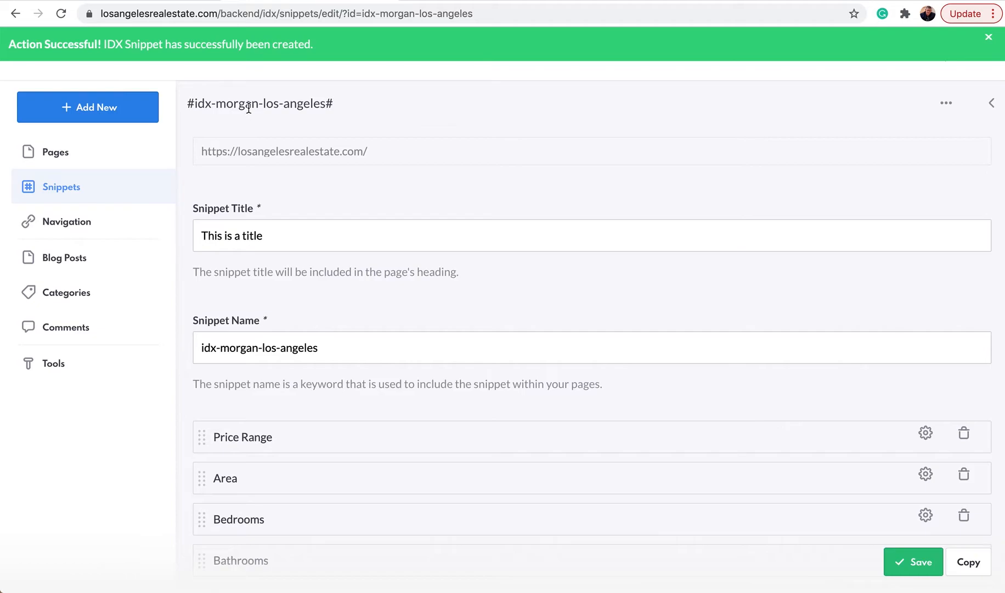
# - Examine the saved snippet's hash-enclosed code and its search panels, down to the results and map settings
pyautogui.moveTo(186, 103); pyautogui.dragTo(347, 100)
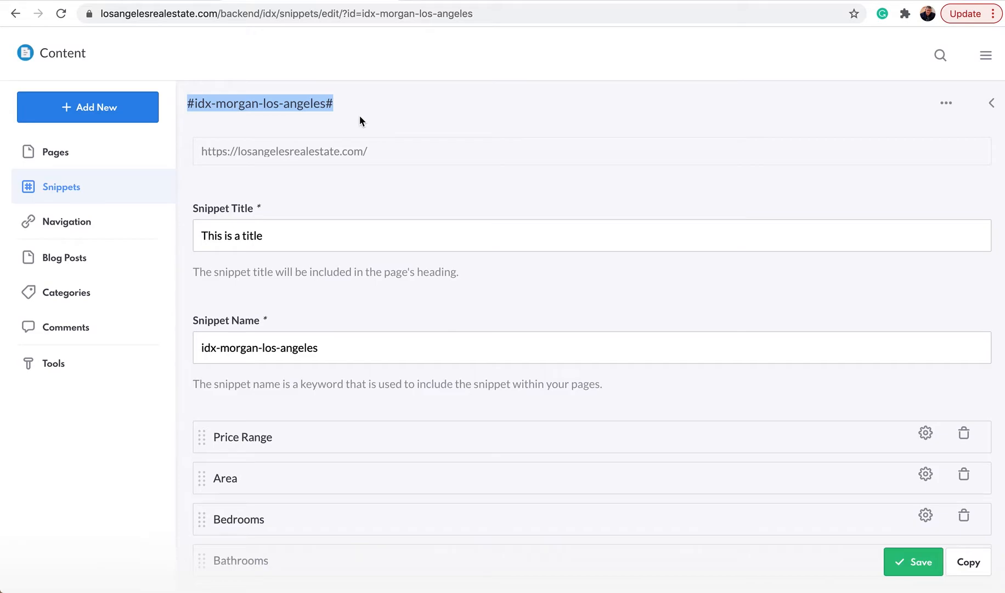
pyautogui.scroll(-3, 386, 149)
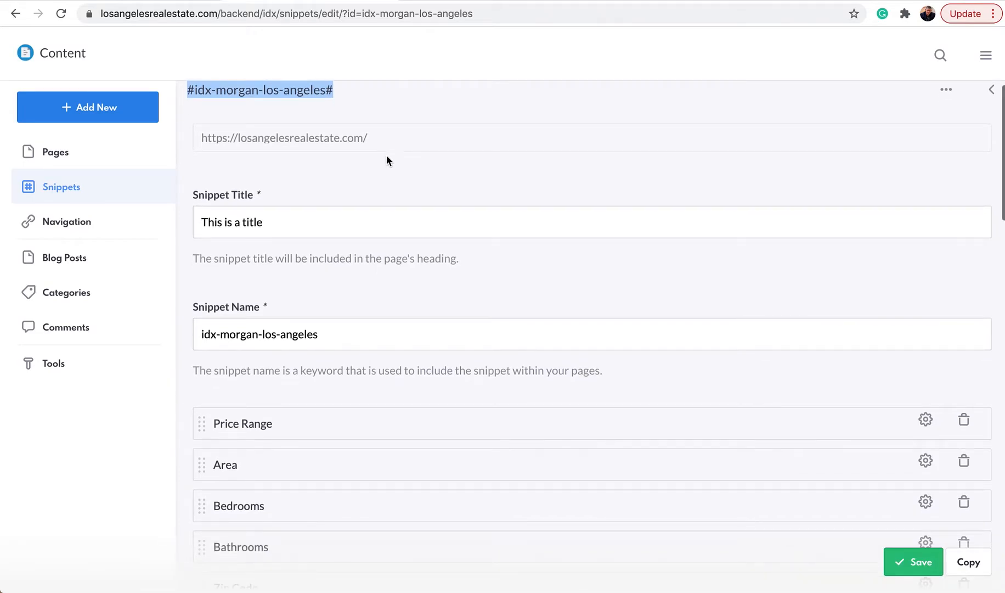
pyautogui.scroll(-5, 388, 161)
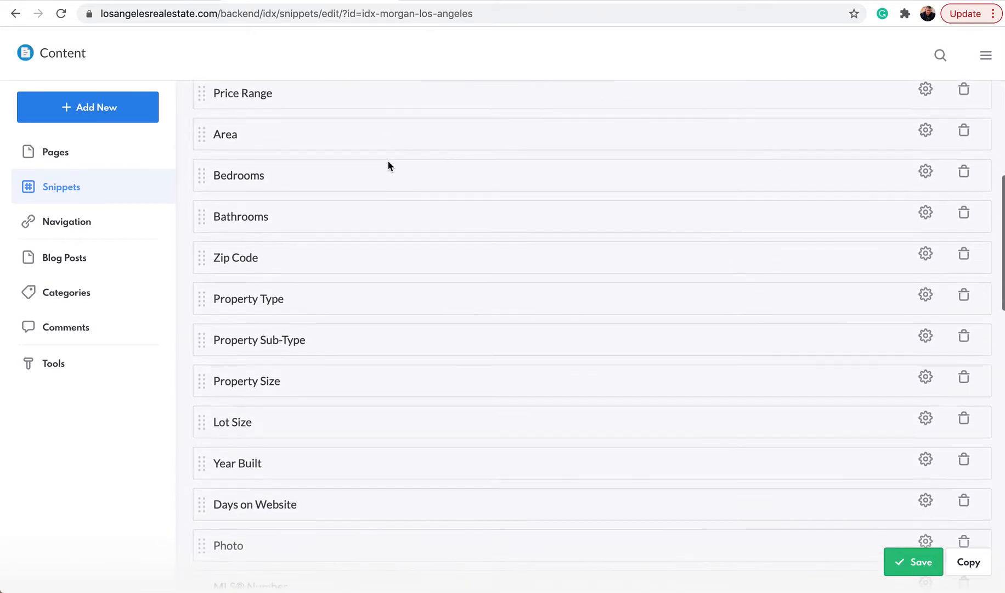
pyautogui.scroll(3, 387, 159)
pyautogui.scroll(-1, 383, 155)
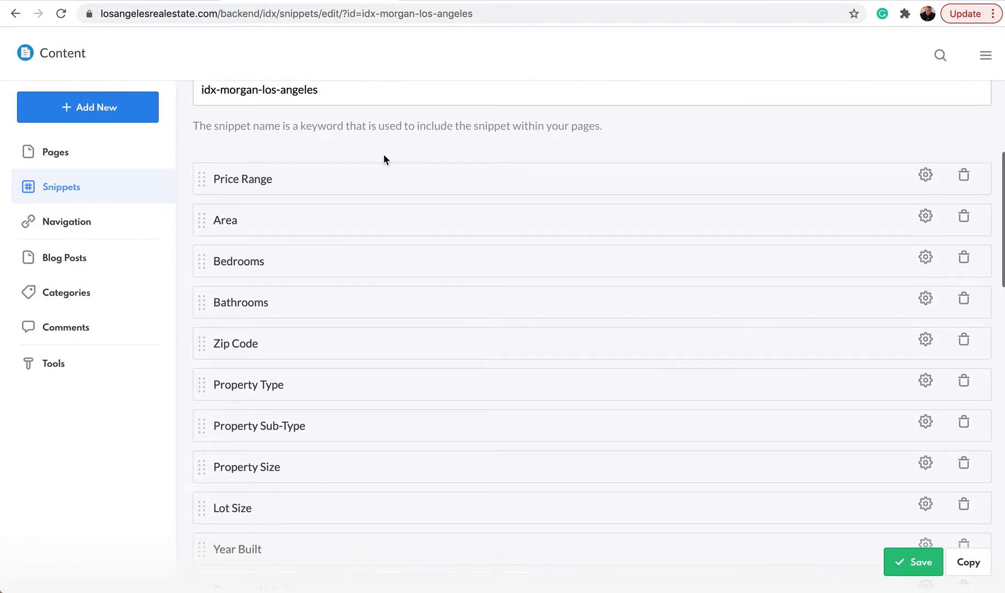
pyautogui.scroll(-3, 387, 171)
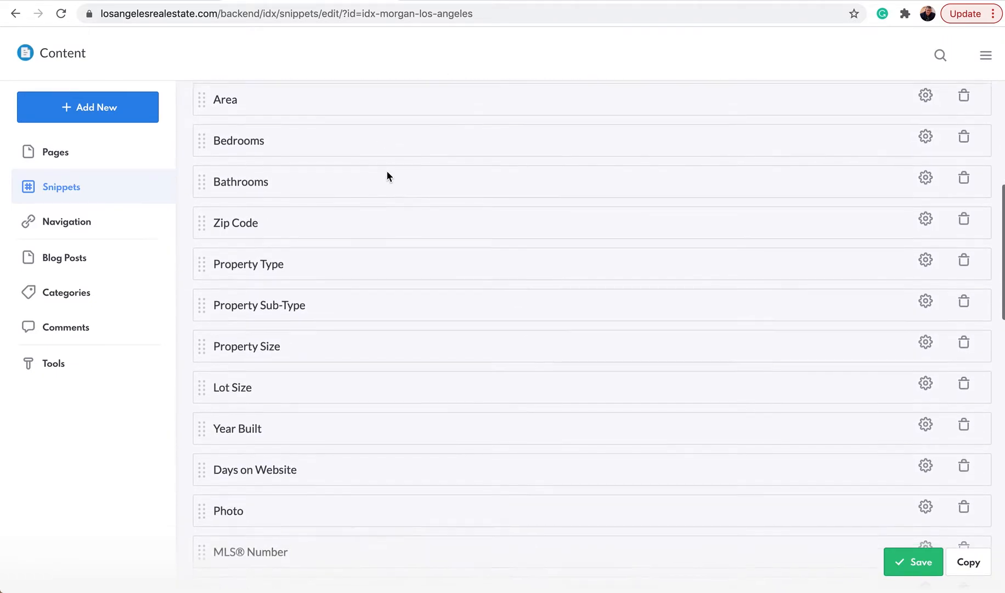
pyautogui.scroll(-2, 387, 176)
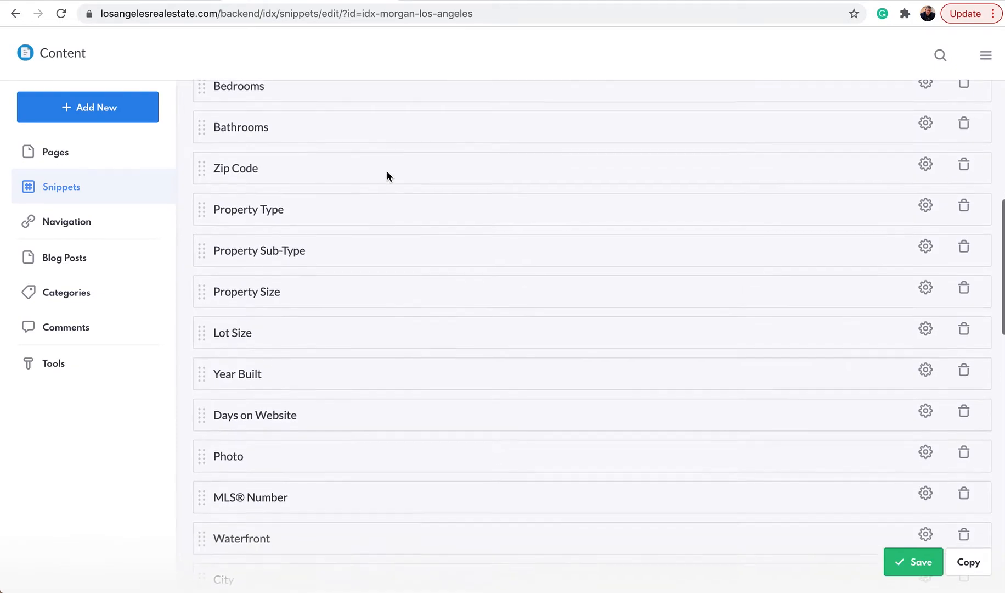
pyautogui.scroll(-4, 386, 172)
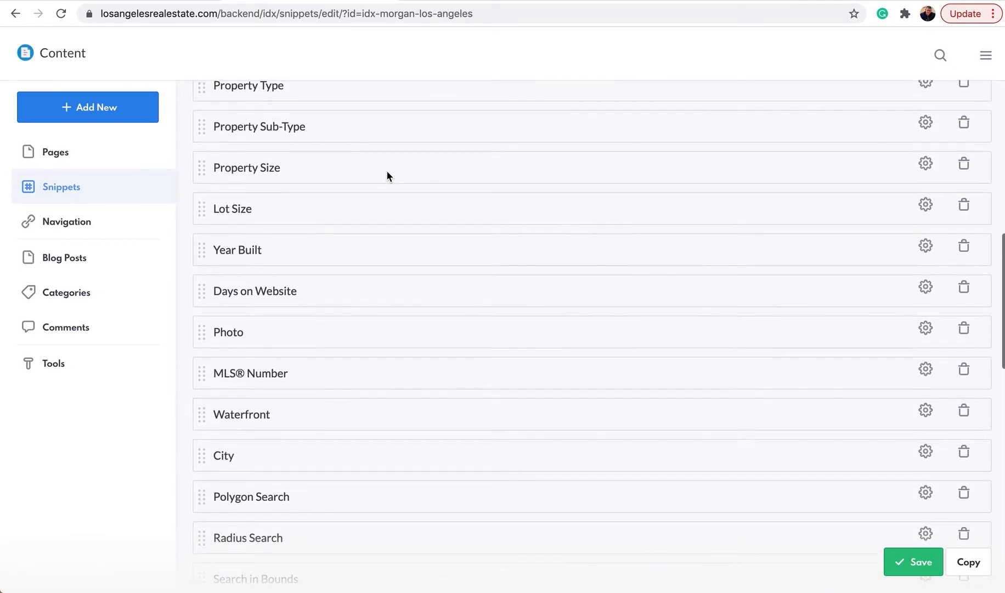
pyautogui.scroll(-7, 386, 173)
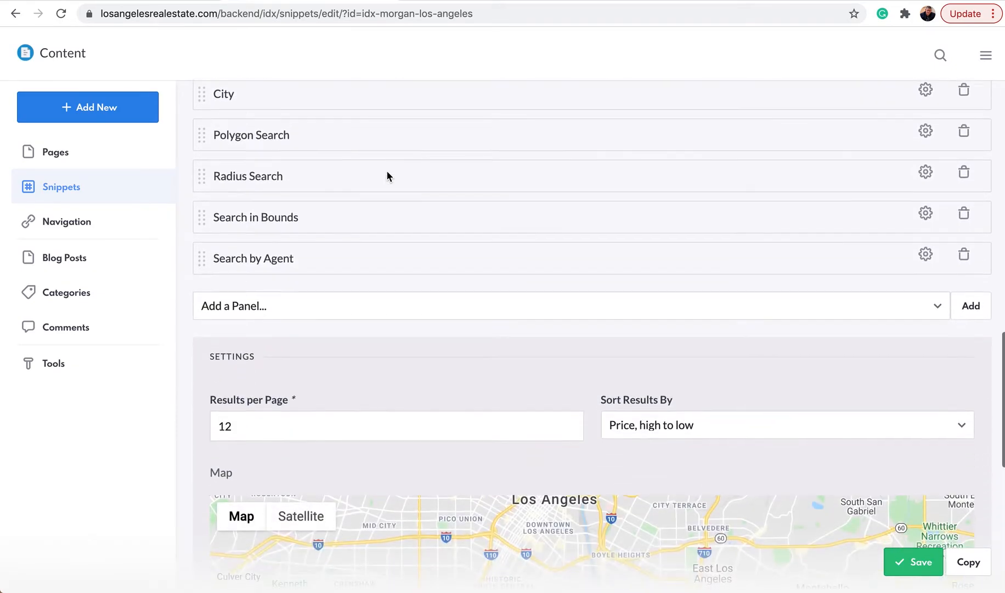
pyautogui.scroll(-2, 387, 176)
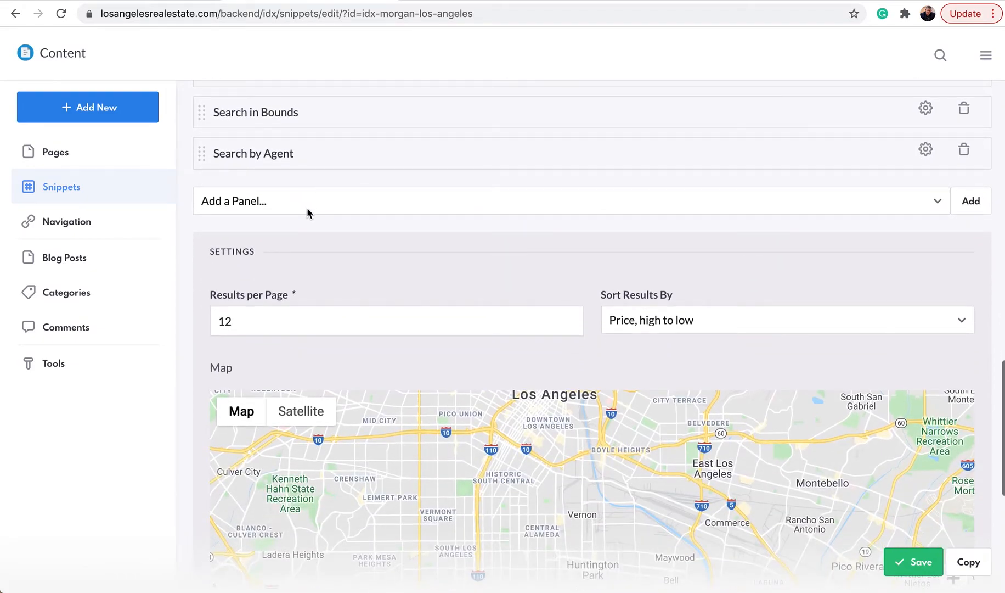
# - Add a Subdivision panel to the snippet's search criteria
pyautogui.scroll(-1, 318, 232)
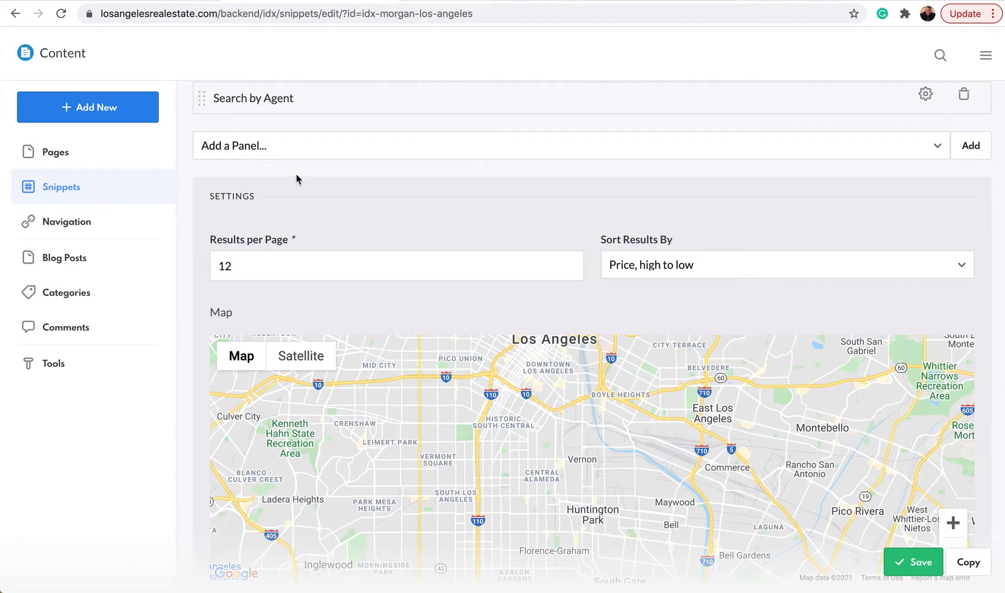
pyautogui.click(295, 158)
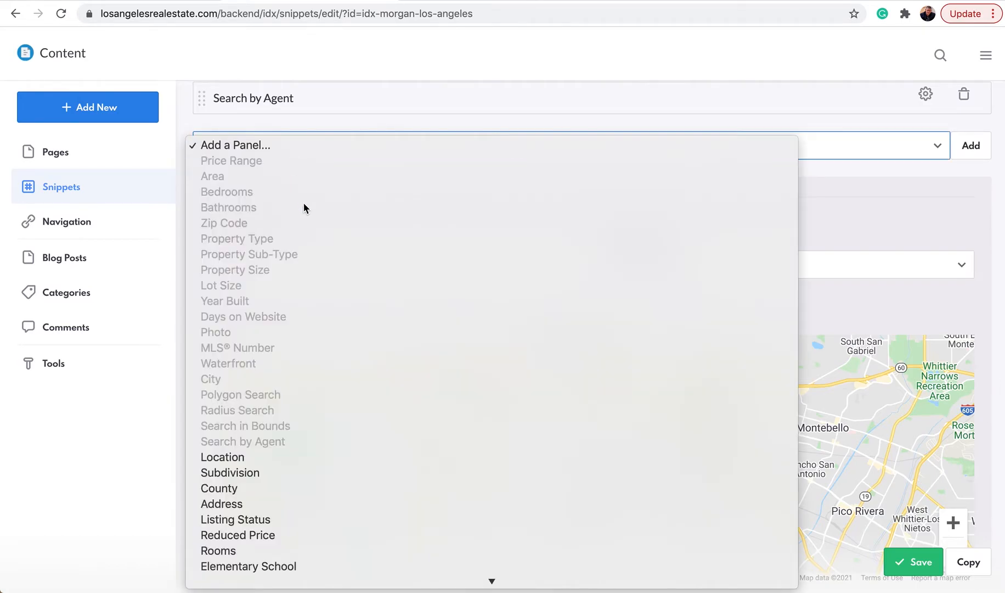
pyautogui.scroll(-3, 303, 203)
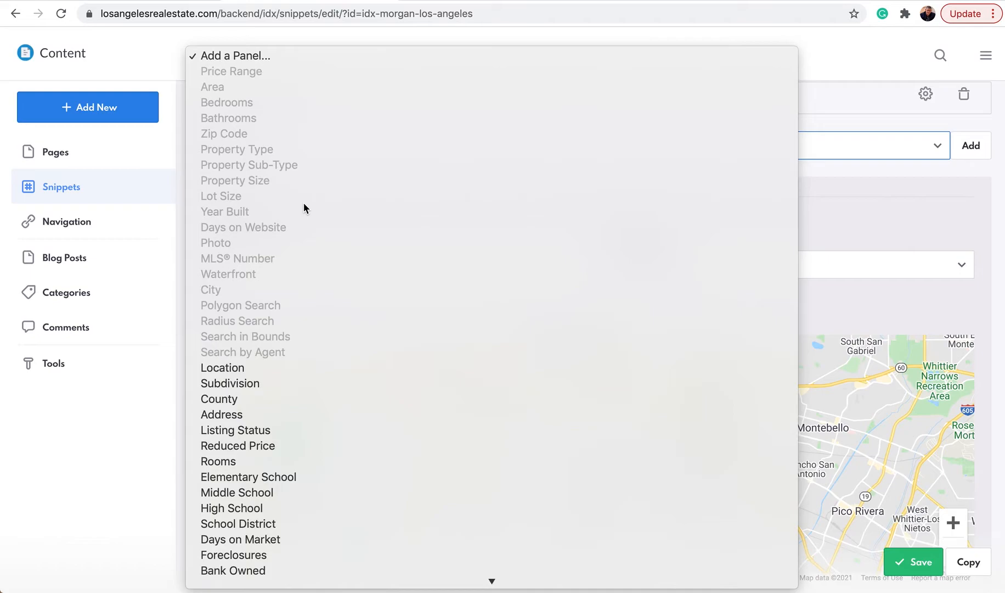
pyautogui.scroll(-3, 303, 203)
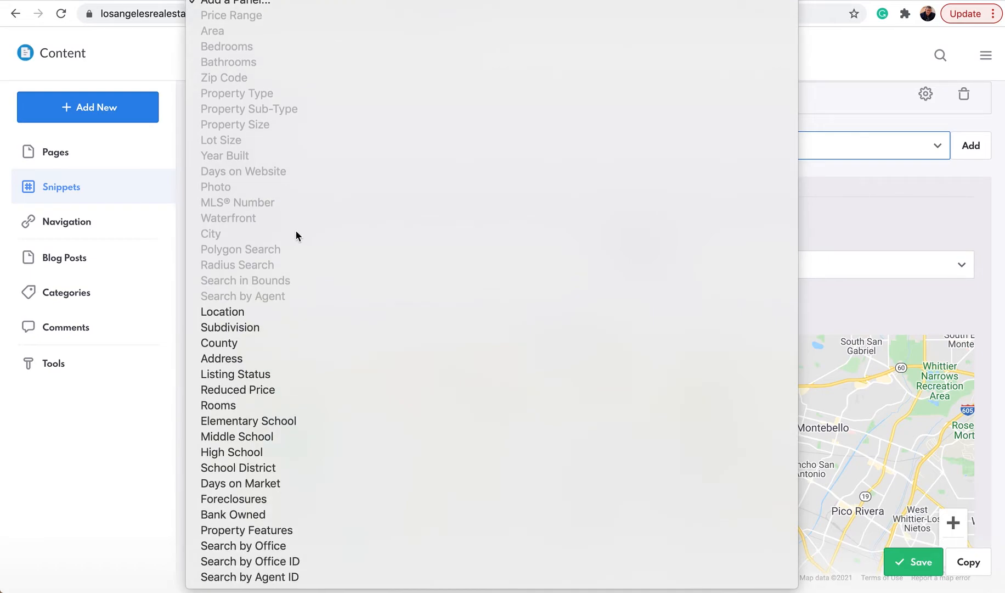
pyautogui.click(240, 331)
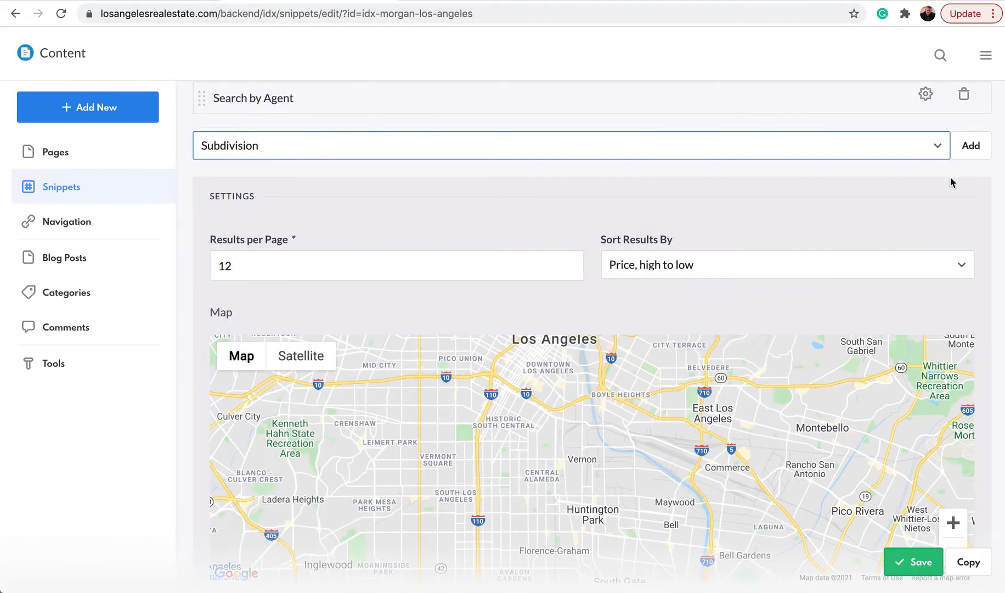
pyautogui.click(970, 147)
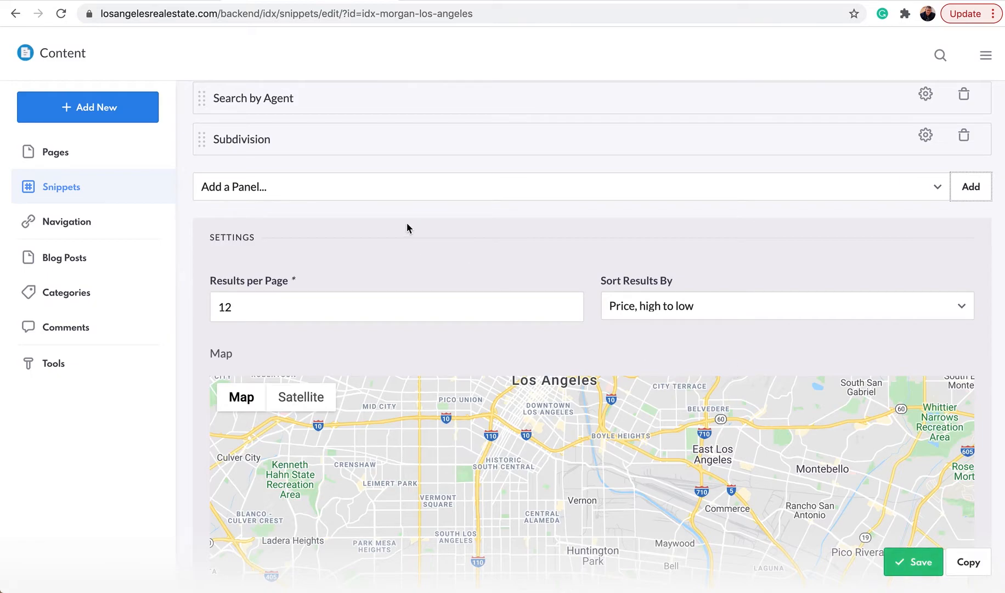
# - Add a County panel to the snippet's search criteria
pyautogui.click(379, 192)
pyautogui.scroll(-5, 372, 246)
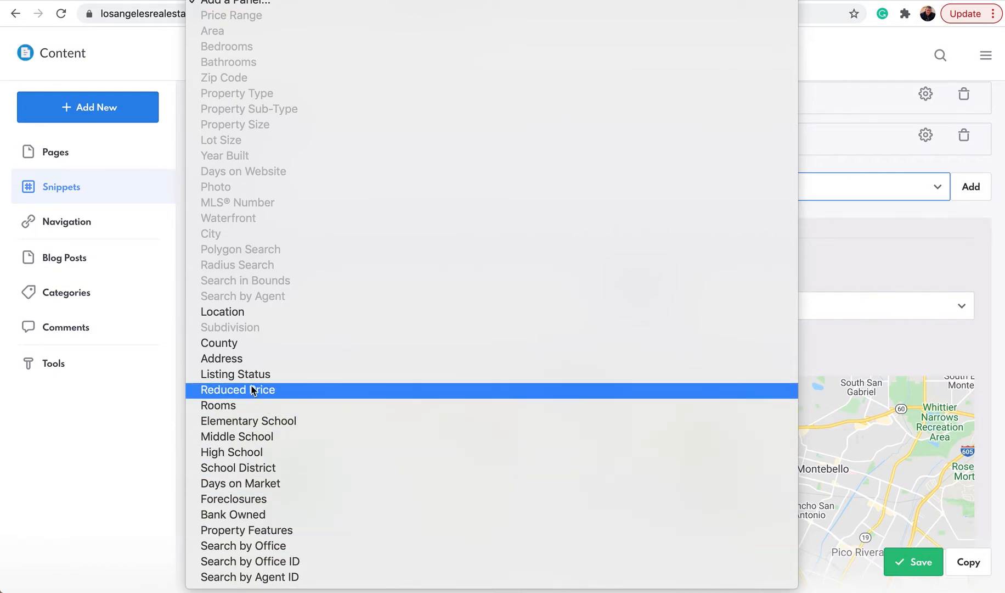
pyautogui.click(228, 345)
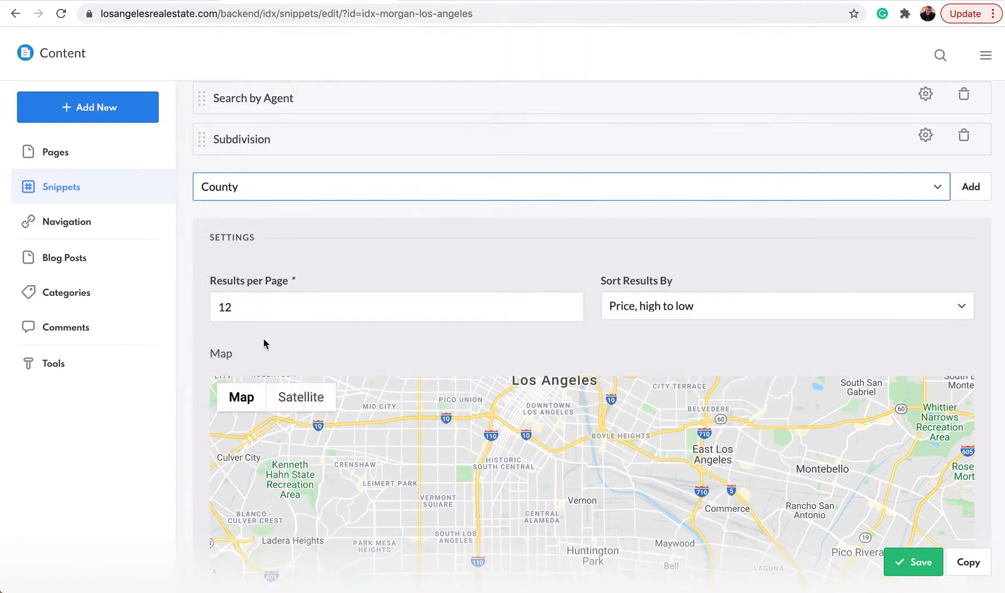
pyautogui.click(970, 228)
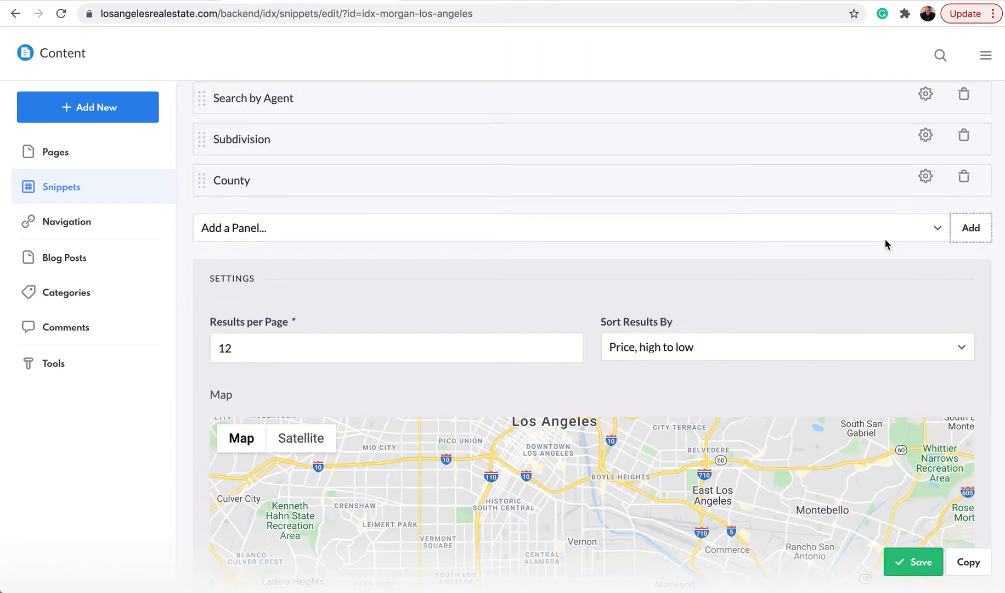
# - Move the Property Type panel directly below Price Range and save the snippet
pyautogui.scroll(5, 885, 238)
pyautogui.scroll(2, 721, 254)
pyautogui.scroll(-2, 721, 255)
pyautogui.scroll(3, 548, 318)
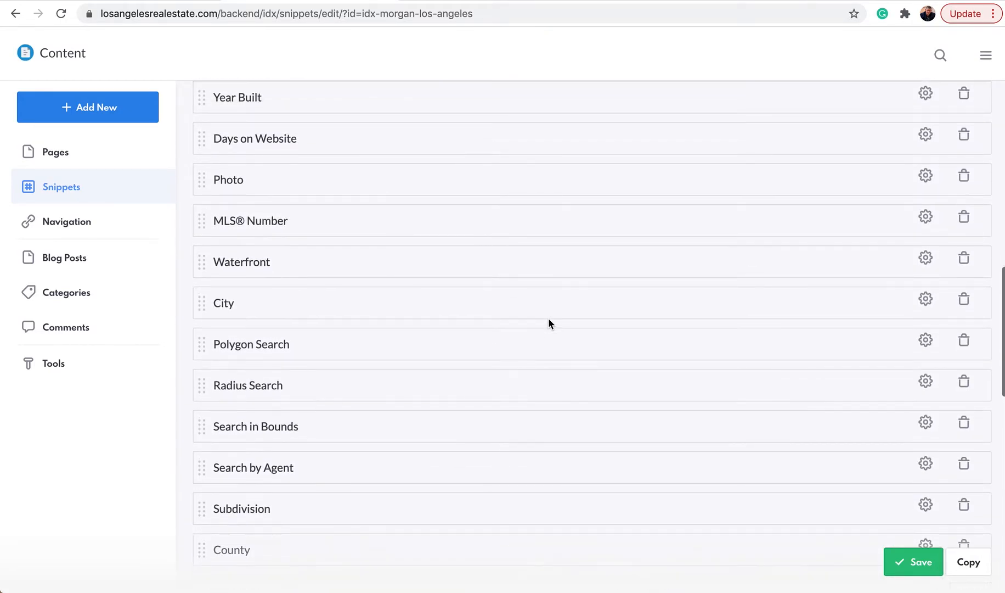
pyautogui.scroll(10, 466, 385)
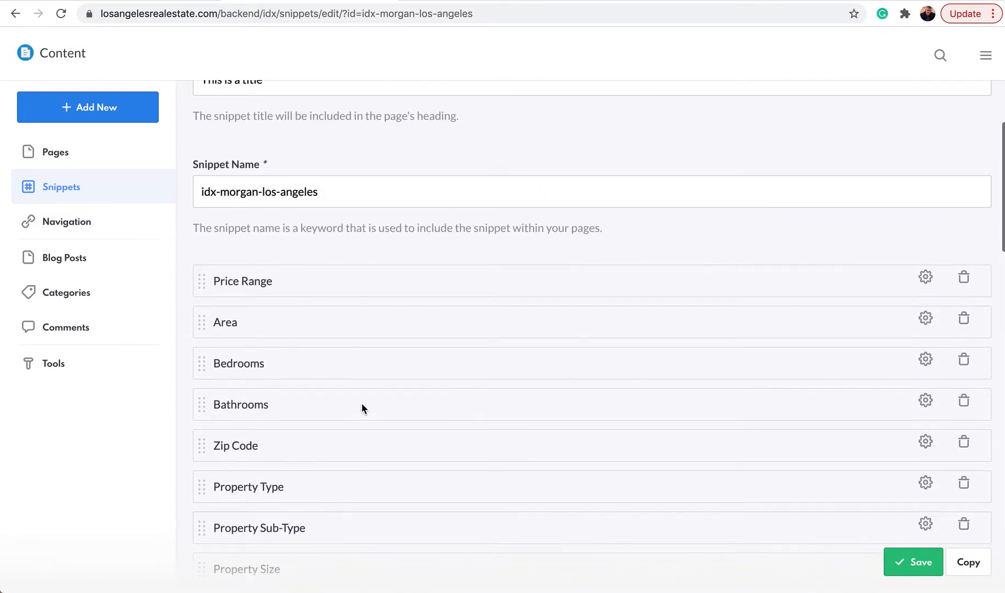
pyautogui.moveTo(201, 485); pyautogui.dragTo(206, 313)
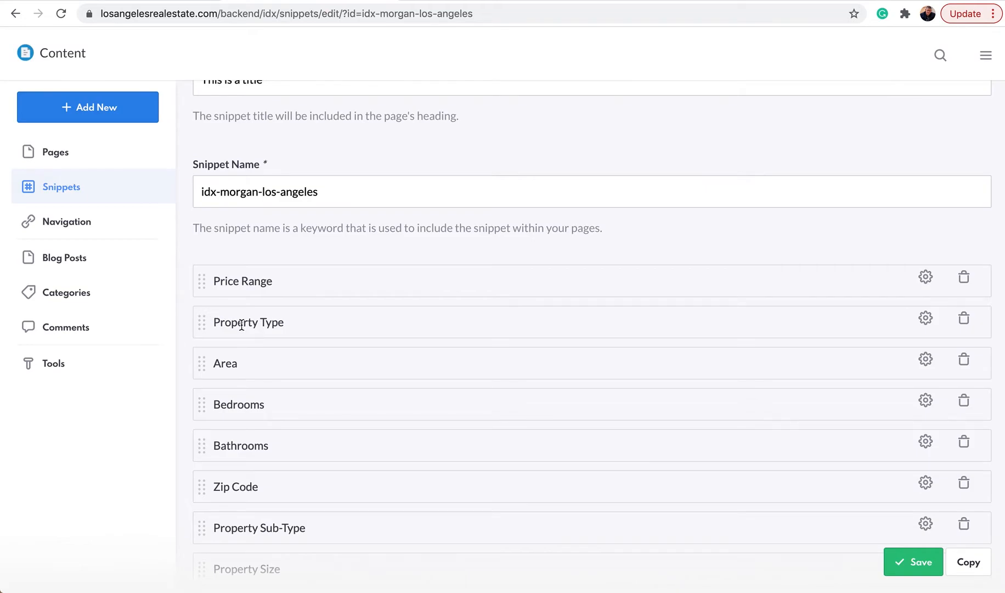
pyautogui.scroll(-2, 242, 325)
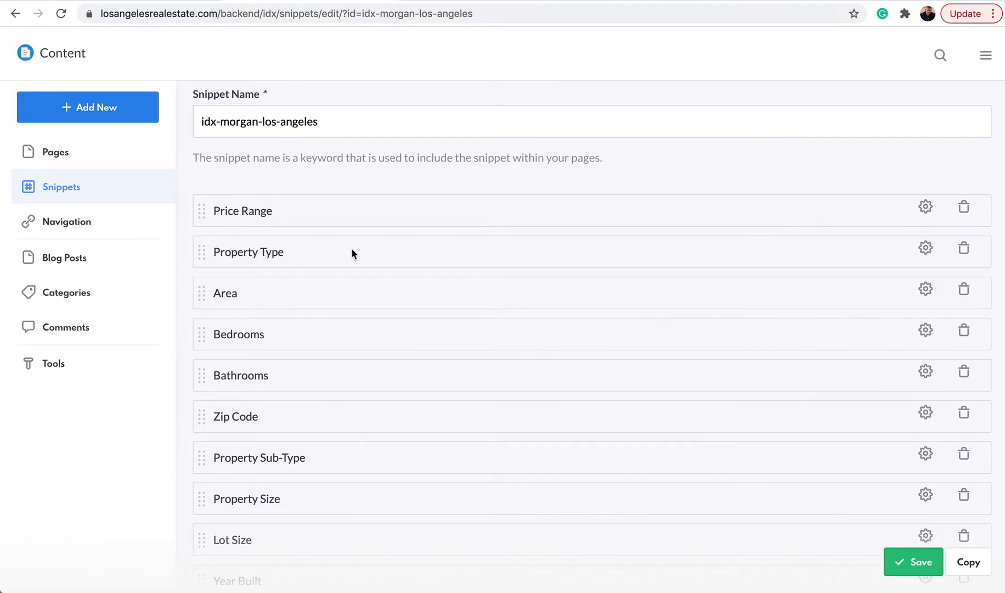
pyautogui.click(918, 564)
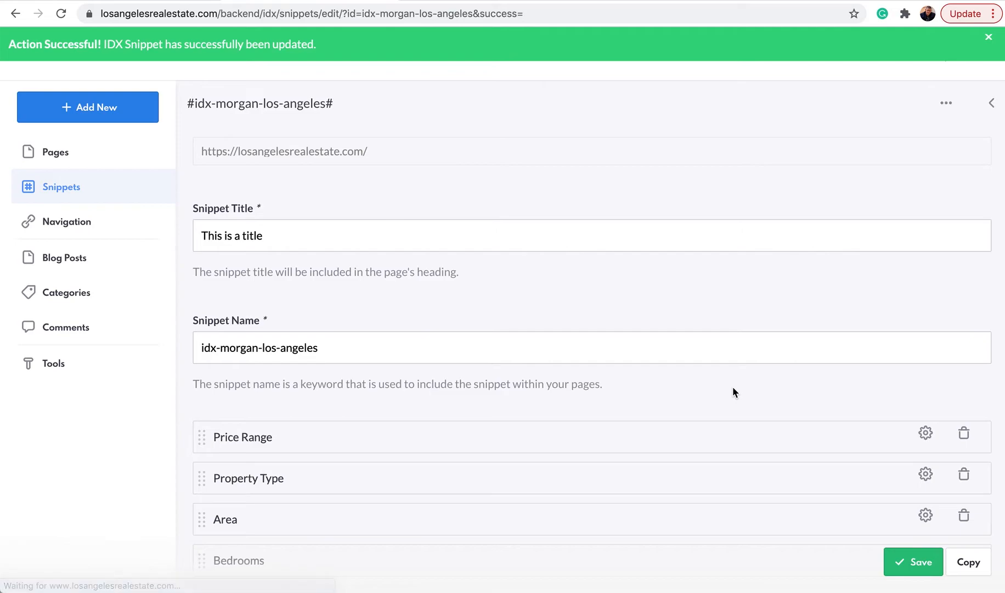
# - Select the snippet's hash-enclosed code, then open the Contact page on the public website
pyautogui.moveTo(336, 104); pyautogui.dragTo(189, 102)
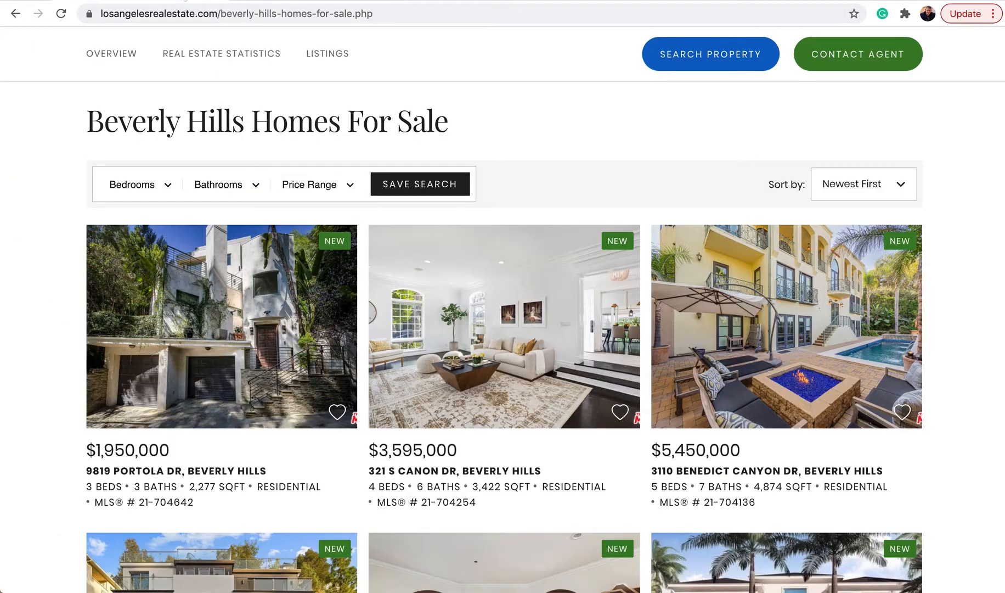
pyautogui.scroll(15, 289, 92)
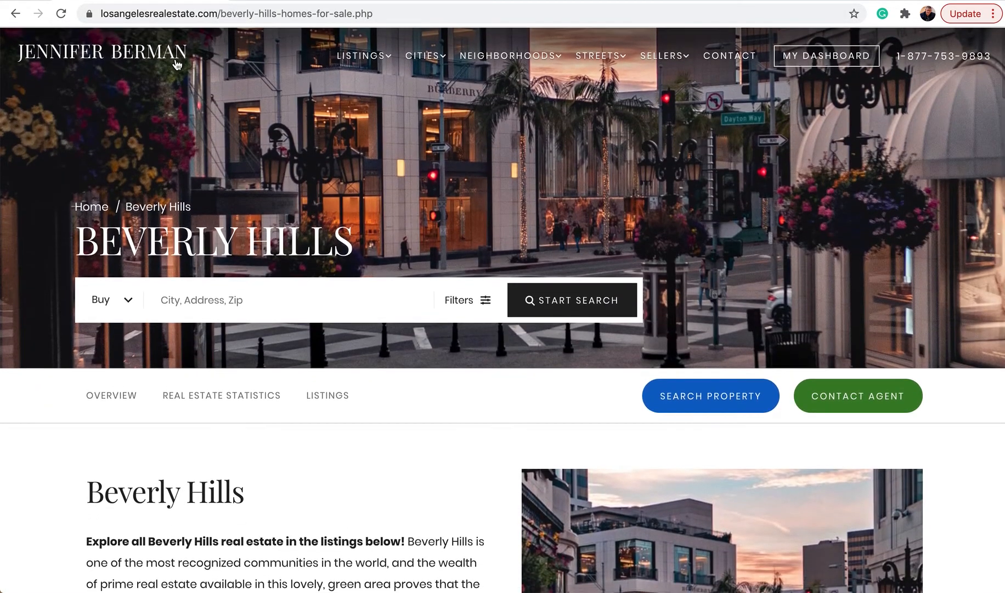
pyautogui.click(176, 62)
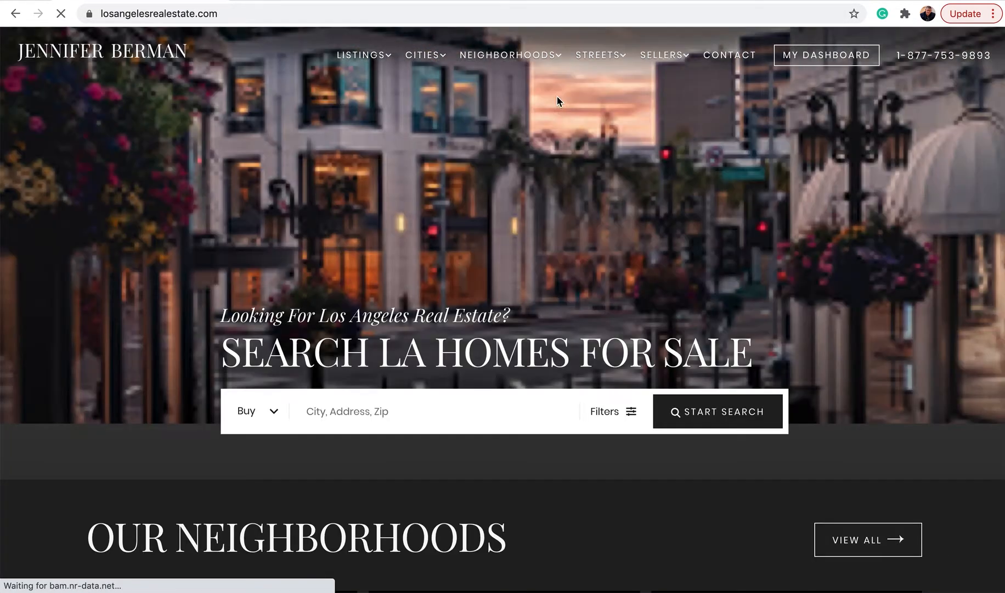
pyautogui.click(726, 57)
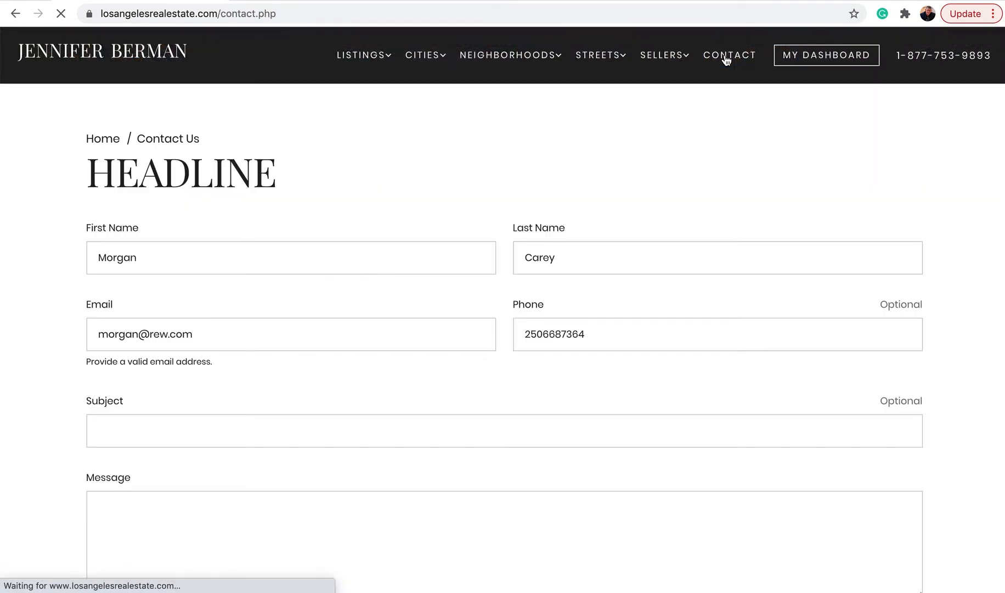
# - Look over the contact form on the public page and return to the snippet's edit page in the backend
pyautogui.scroll(-2, 609, 213)
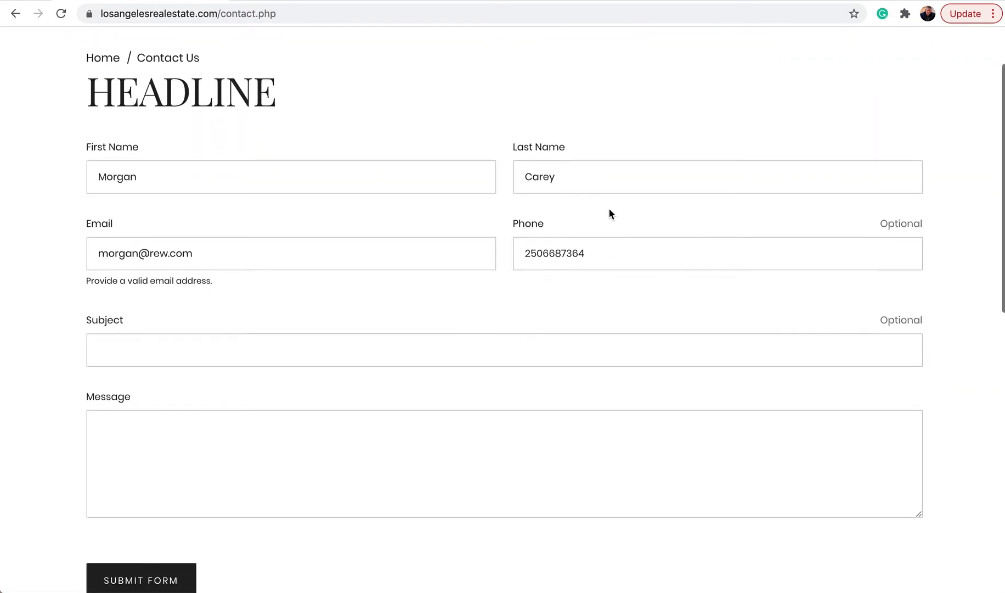
pyautogui.scroll(-5, 608, 209)
pyautogui.scroll(7, 608, 208)
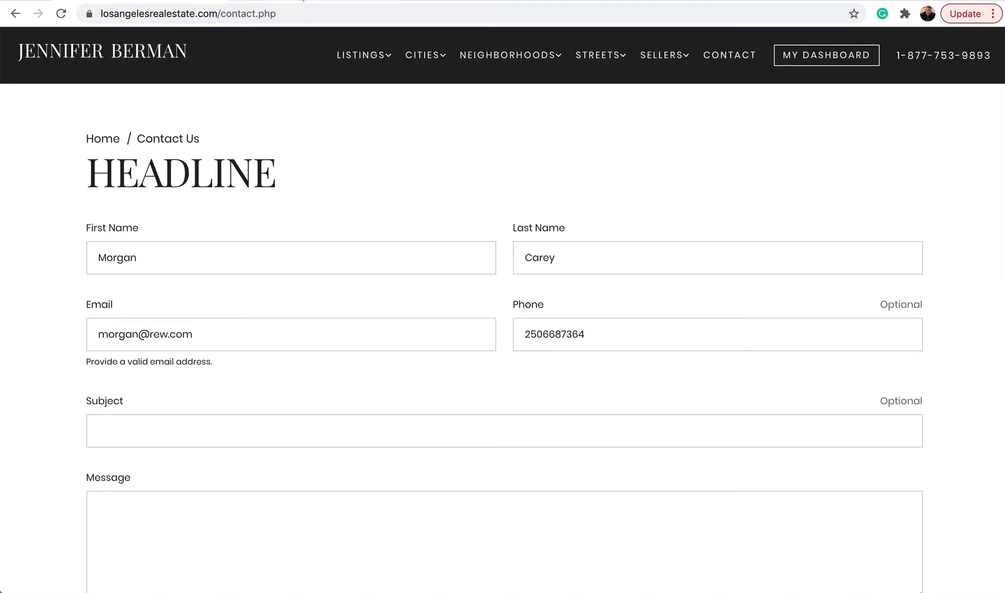
pyautogui.click(303, 0)
pyautogui.click(240, 101)
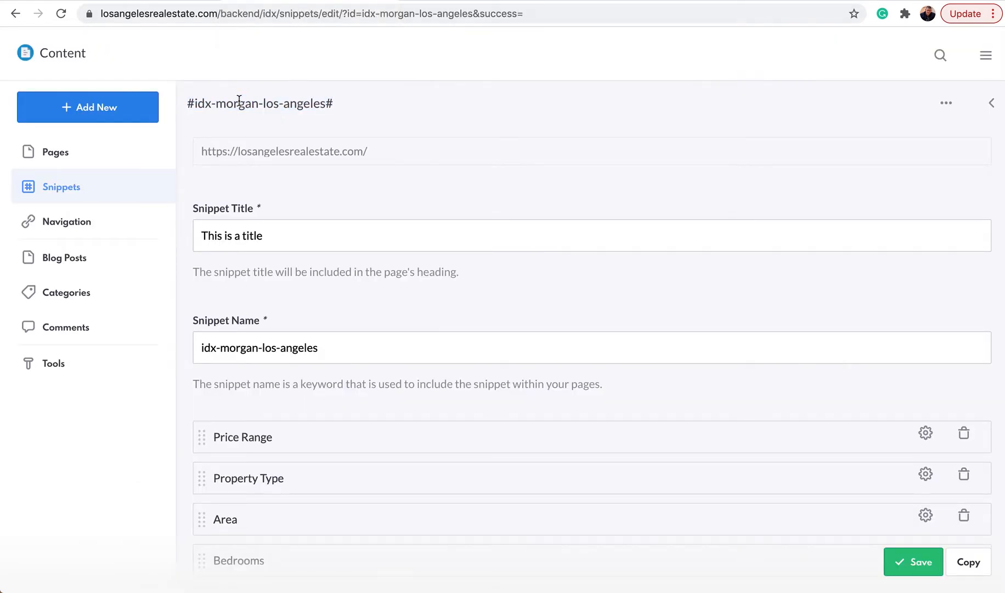
# - Copy the snippet code #idx-morgan-los-angeles# and open the Contact page for editing by searching the backend for "contact"
pyautogui.moveTo(186, 104); pyautogui.dragTo(339, 105)
pyautogui.hotkey('ctrl', 'c')
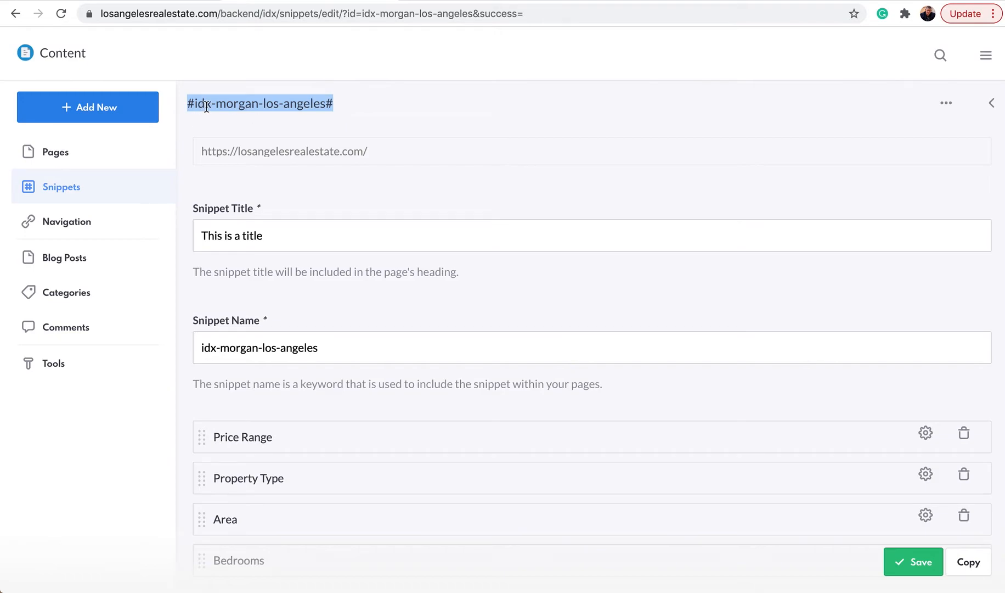
pyautogui.click(66, 153)
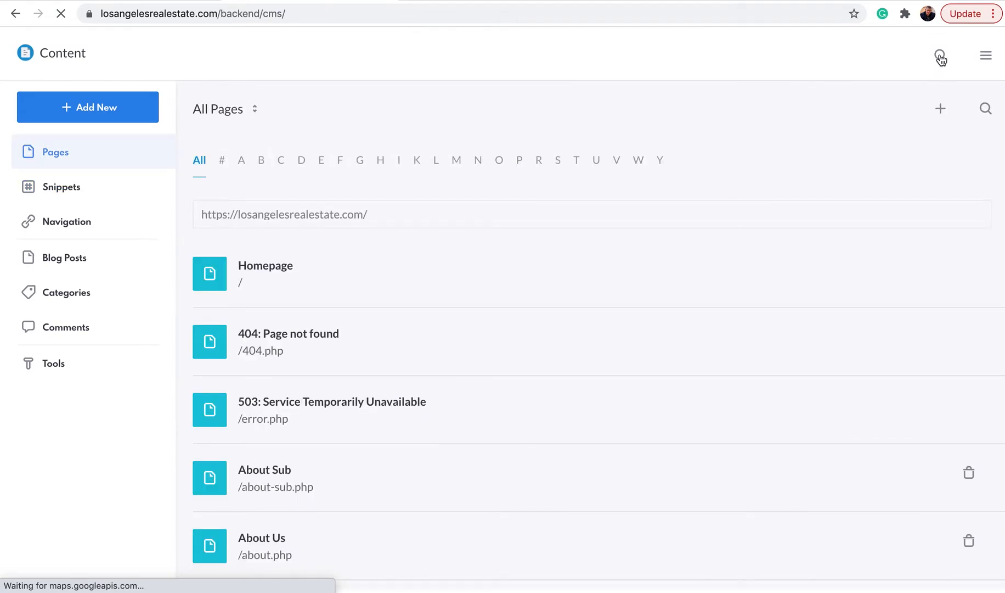
pyautogui.click(939, 57)
pyautogui.write('contact')
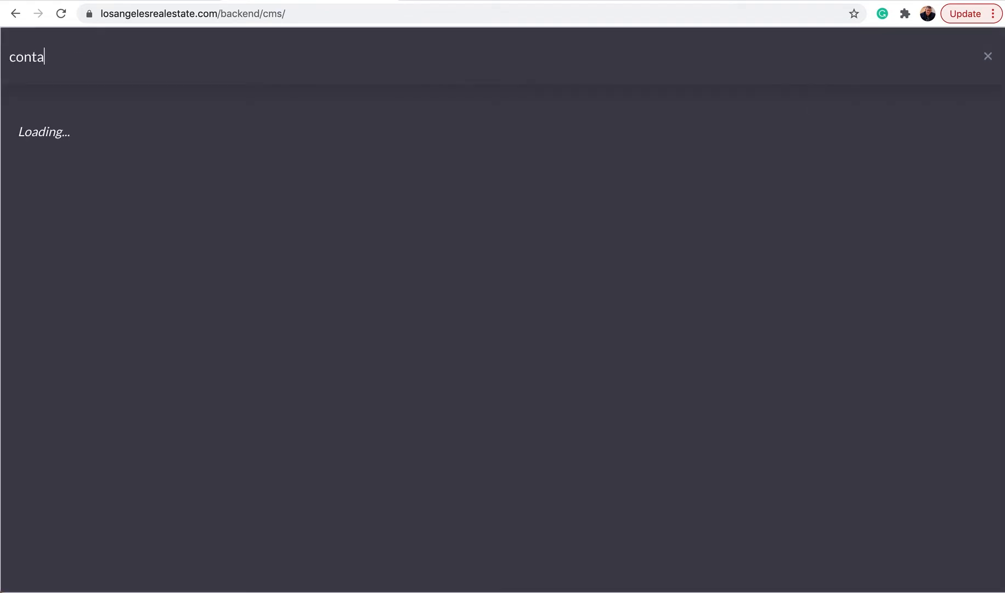
pyautogui.click(64, 146)
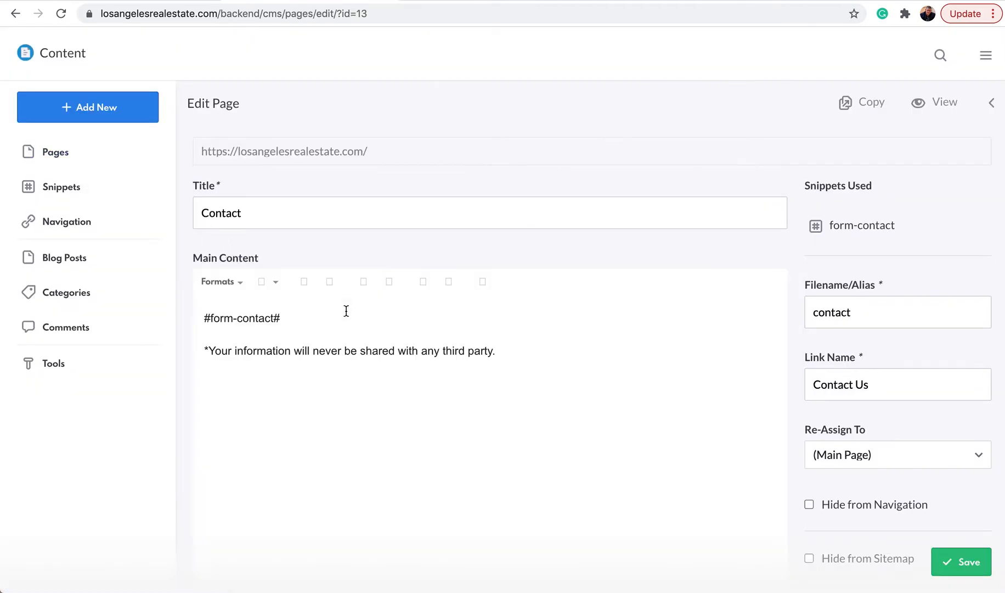
# - Replace #form-contact# in the Contact page's main content with #idx-morgan-los-angeles# and save the page
pyautogui.tripleClick(204, 319)
pyautogui.hotkey('ctrl', 'v')
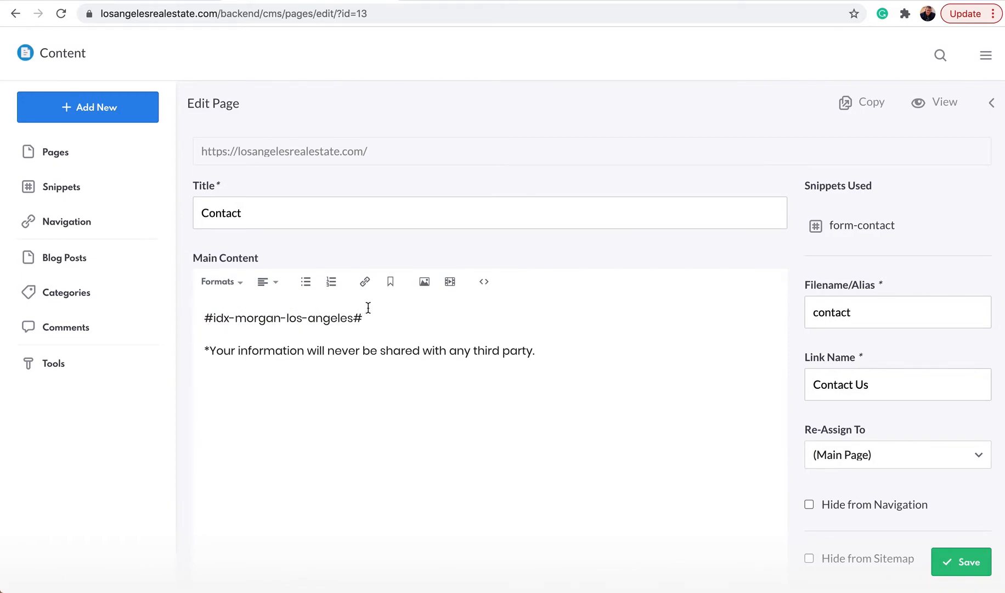
pyautogui.click(958, 560)
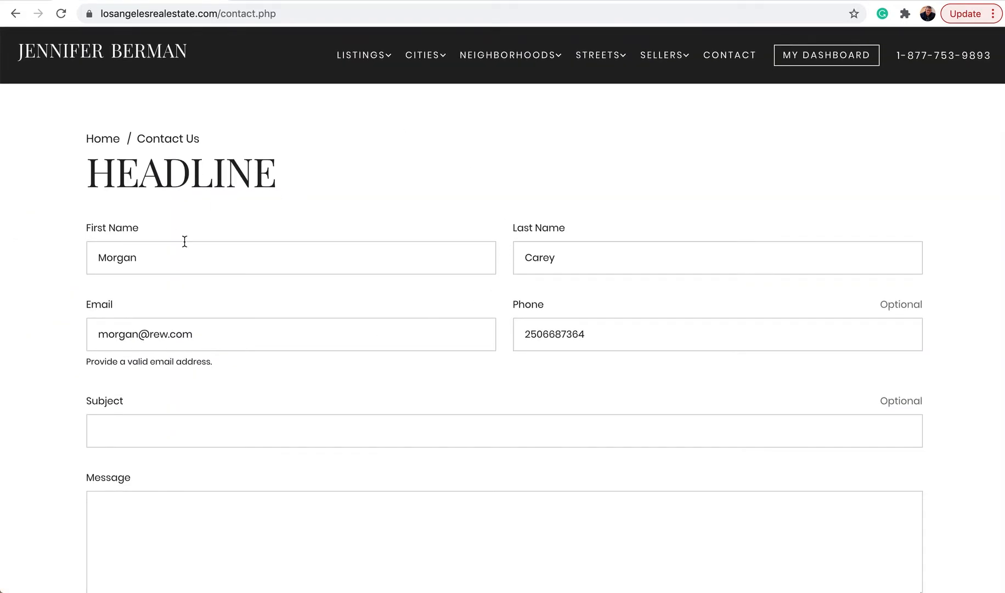
# - Reload the public contact.php page and look over the snippet's title, sorting bar and listings down to the pagination
pyautogui.click(293, 15)
pyautogui.press('Return')
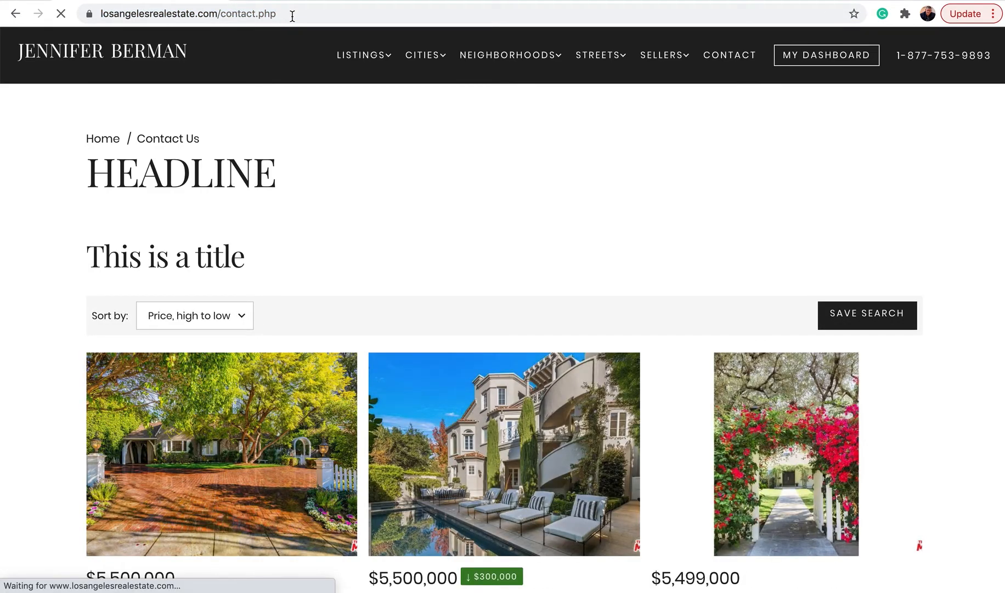
pyautogui.scroll(-3, 360, 170)
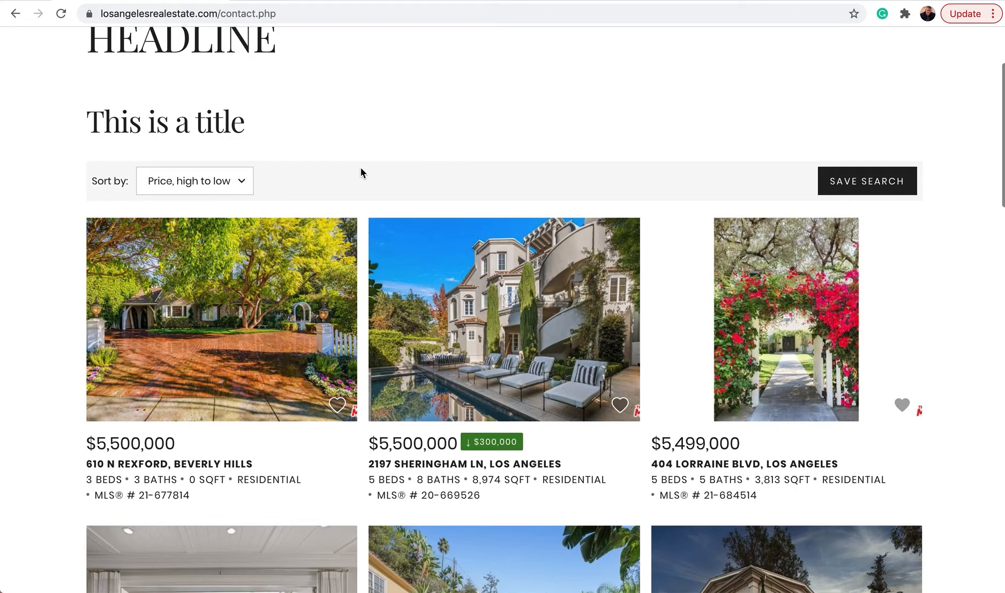
pyautogui.scroll(-3, 362, 168)
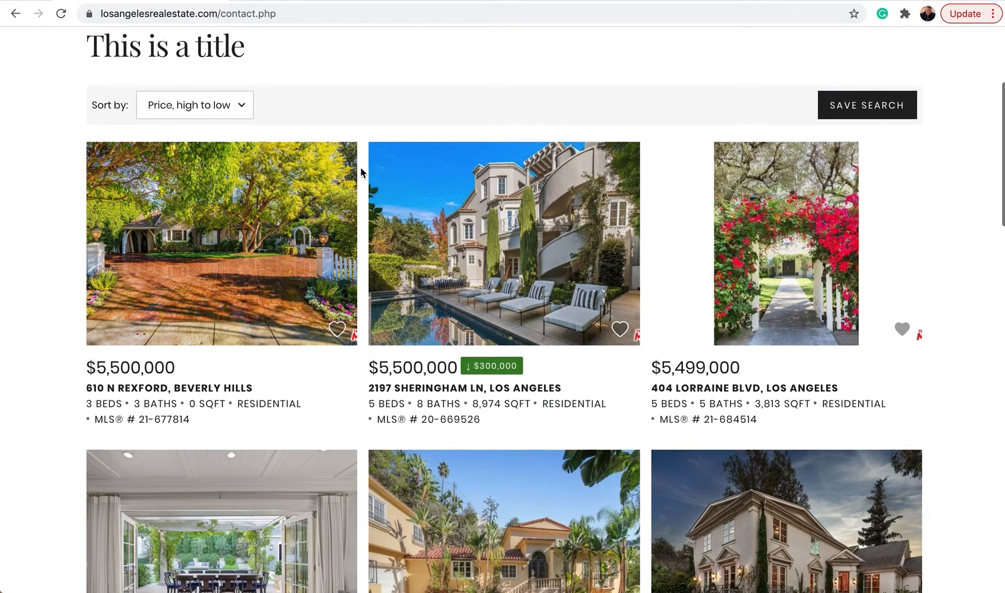
pyautogui.scroll(-10, 361, 168)
pyautogui.scroll(-8, 361, 170)
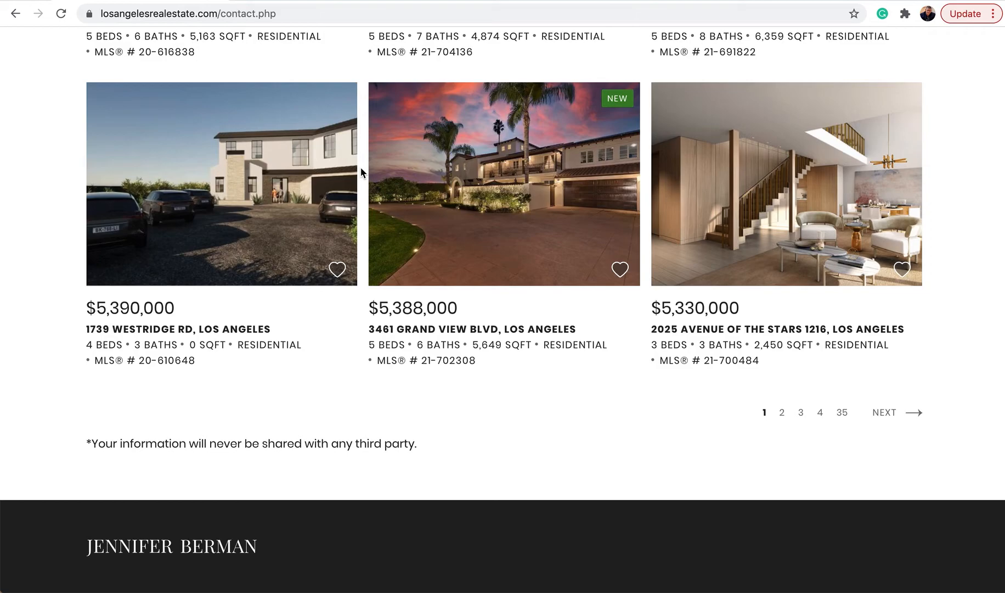
# - Open carlycarey.com in a new browser tab and go to its Waterfront homes page
pyautogui.press('super+t')
pyautogui.write('carlycarey.com')
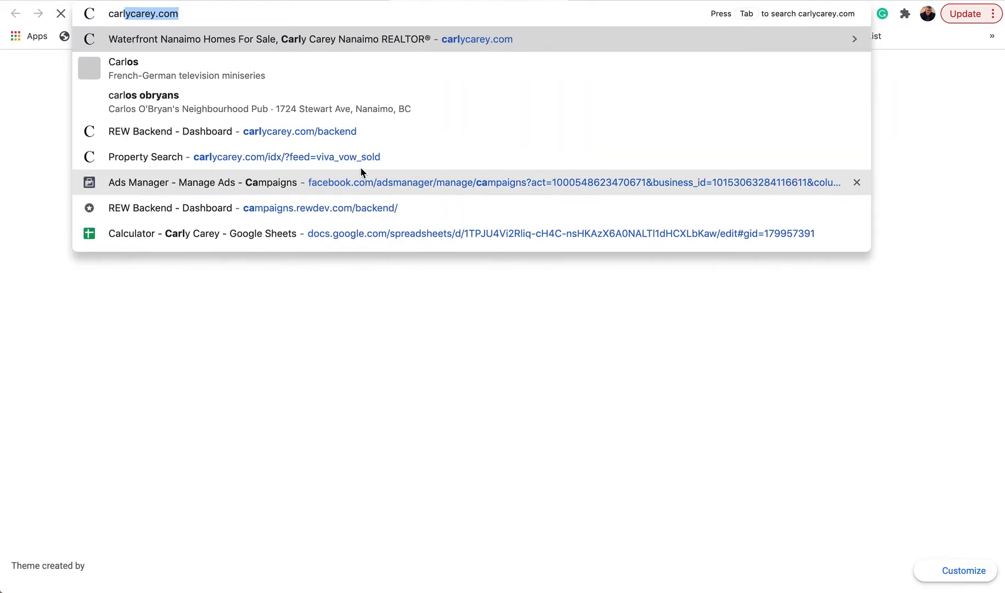
pyautogui.press('Return')
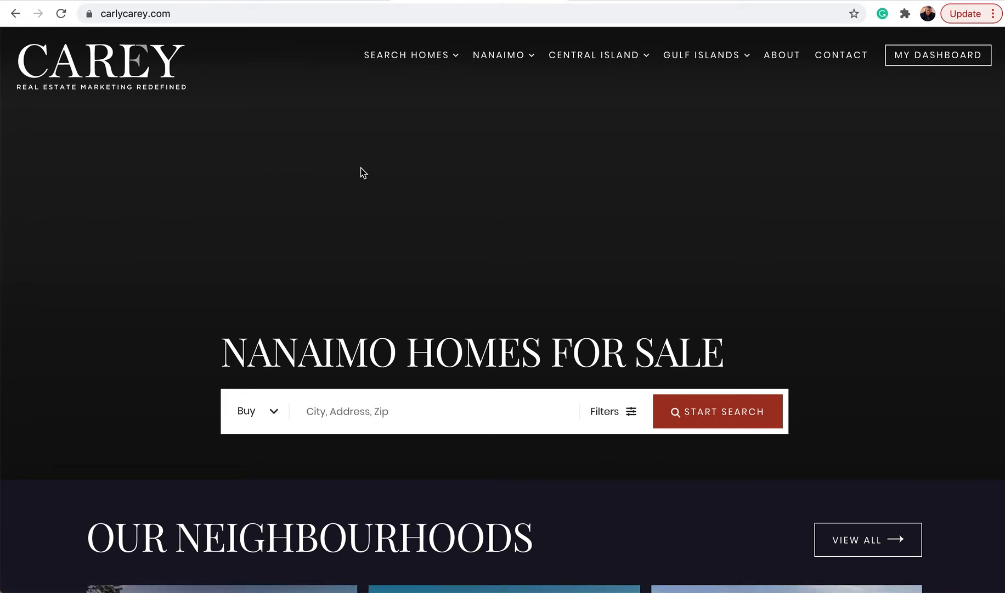
pyautogui.scroll(-1, 362, 172)
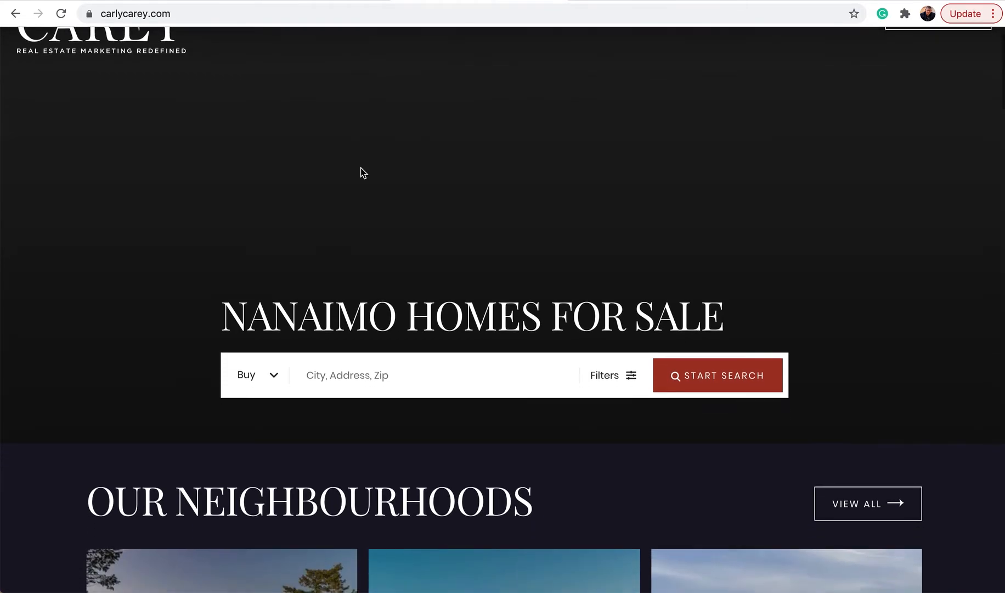
pyautogui.scroll(1, 364, 160)
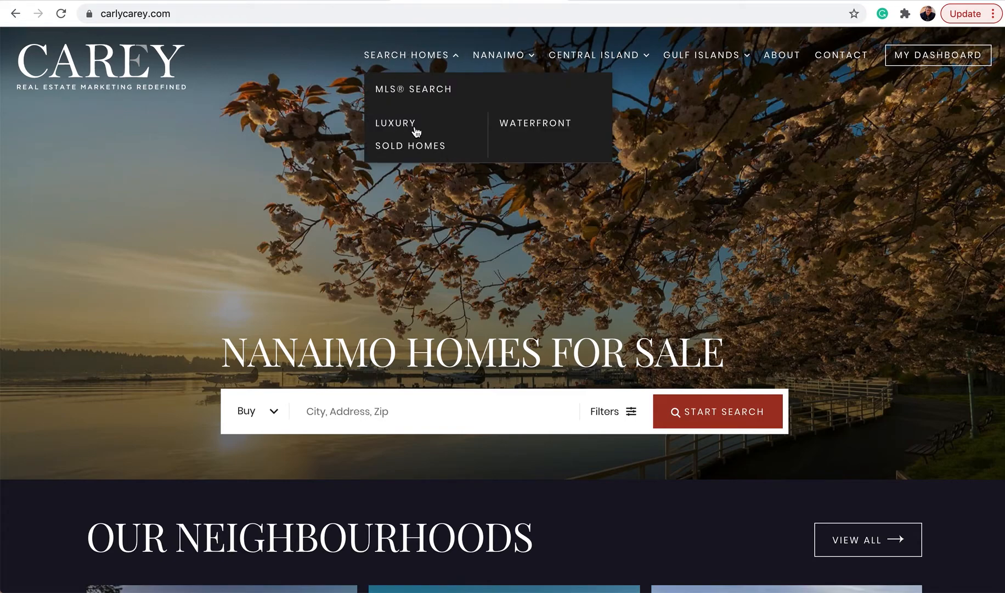
pyautogui.click(526, 125)
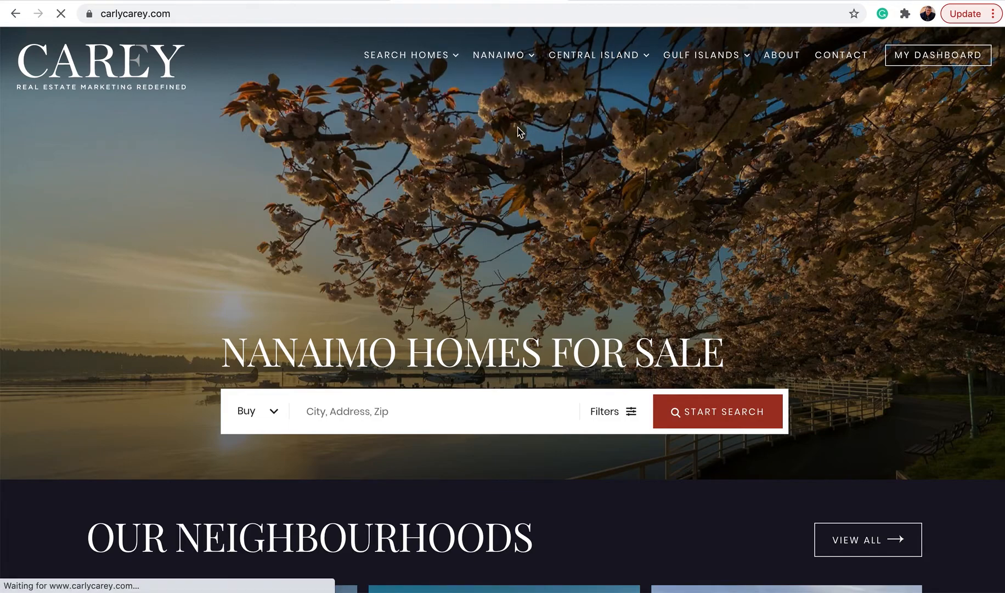
# - Examine the Vancouver Island Waterfront page's statistics, price range links and property listings as an example of snippet use
pyautogui.scroll(-1, 445, 226)
pyautogui.scroll(1, 446, 226)
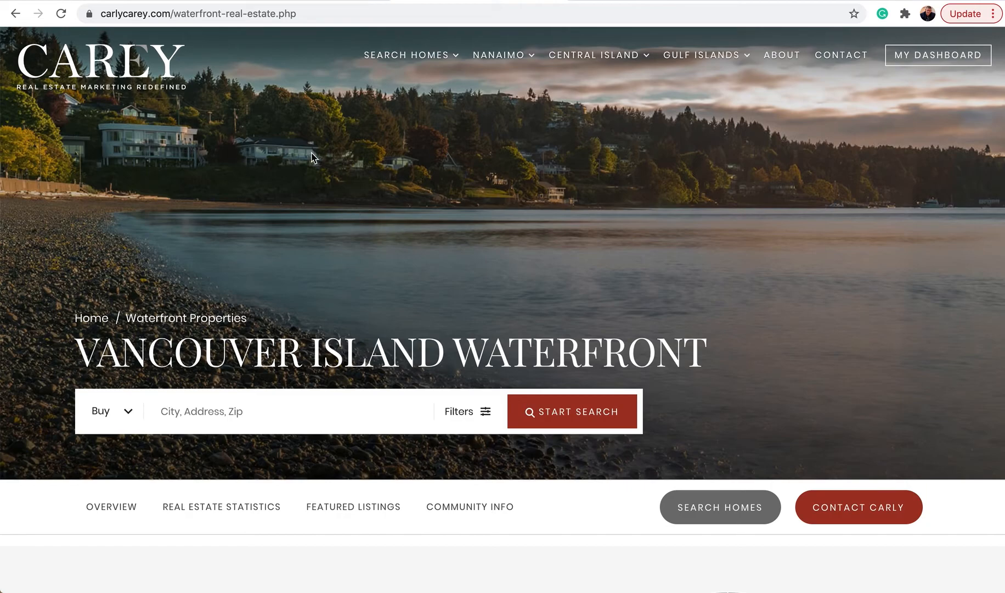
pyautogui.scroll(-3, 454, 218)
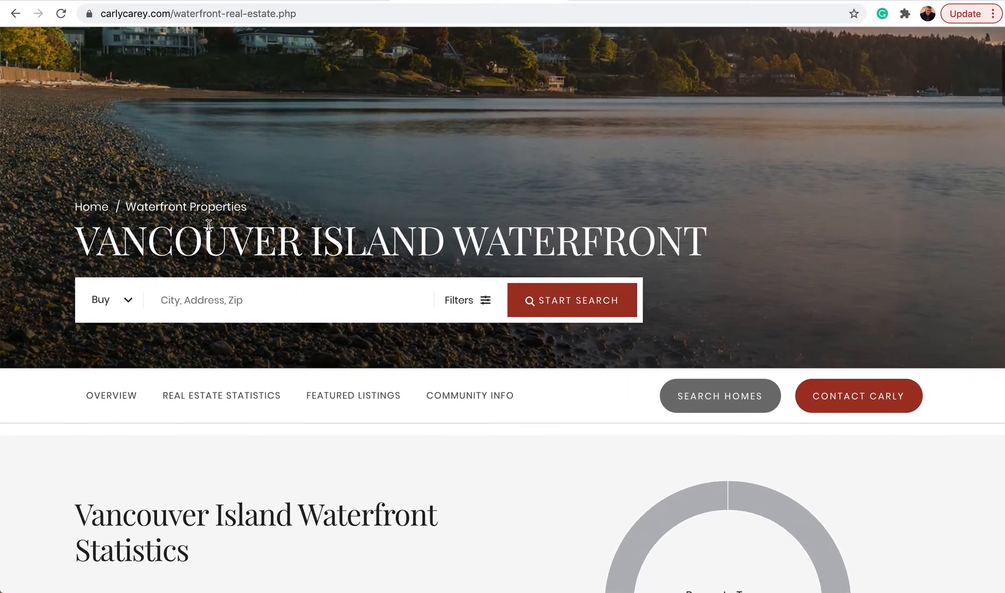
pyautogui.scroll(-2, 427, 237)
pyautogui.scroll(-10, 427, 237)
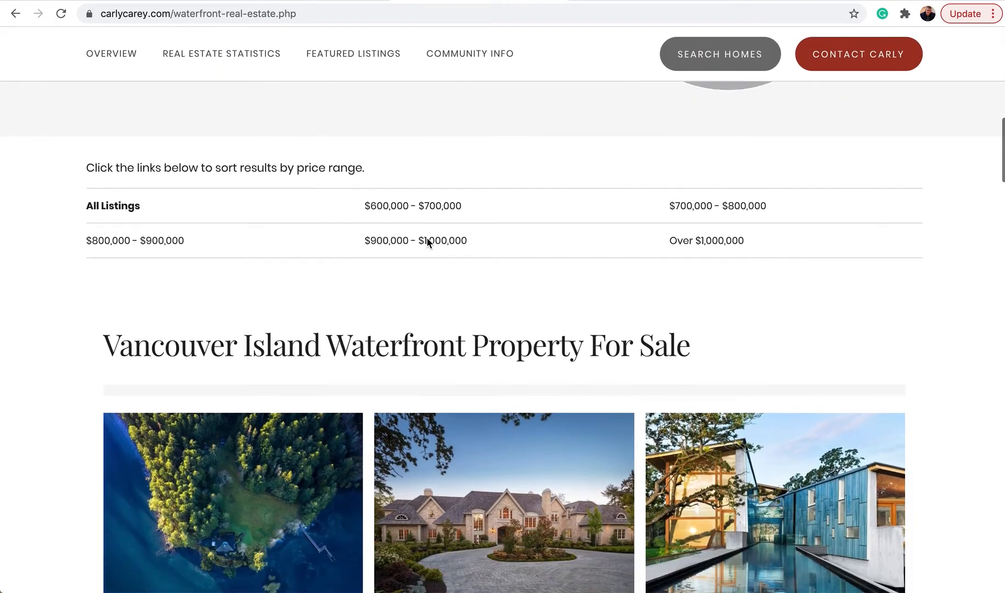
pyautogui.scroll(-5, 427, 242)
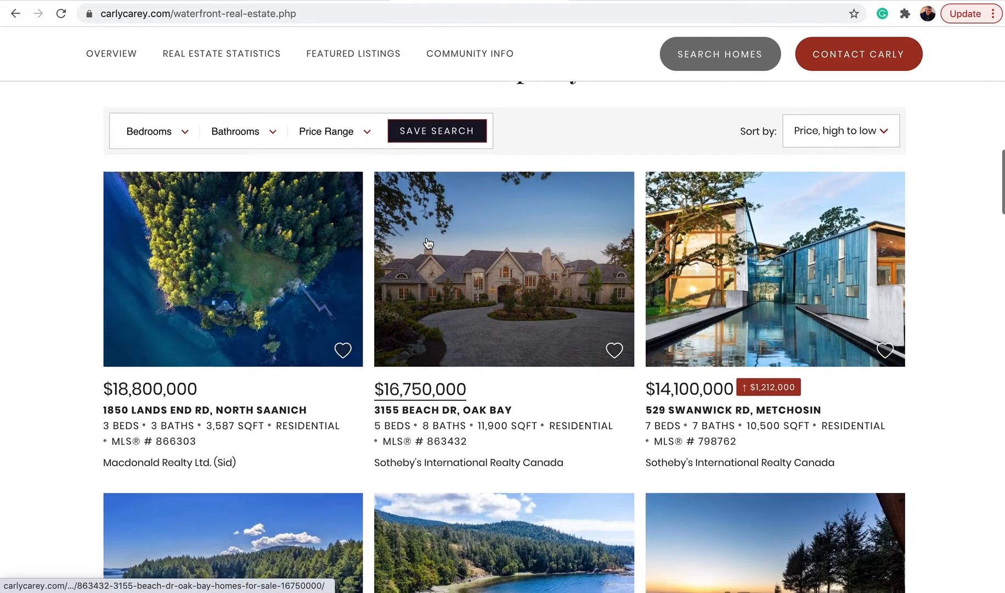
pyautogui.scroll(-2, 428, 243)
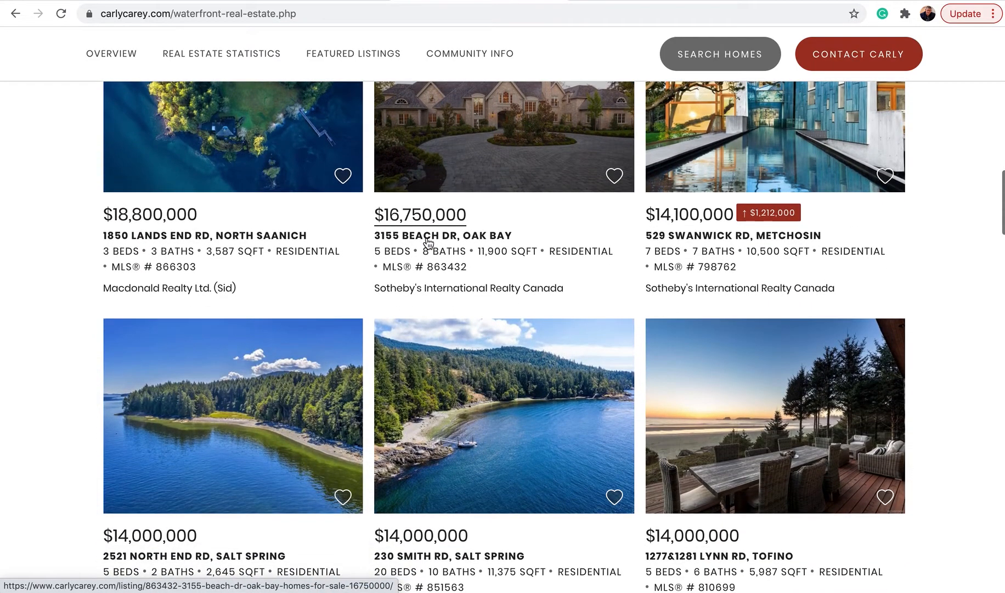
pyautogui.scroll(15, 428, 242)
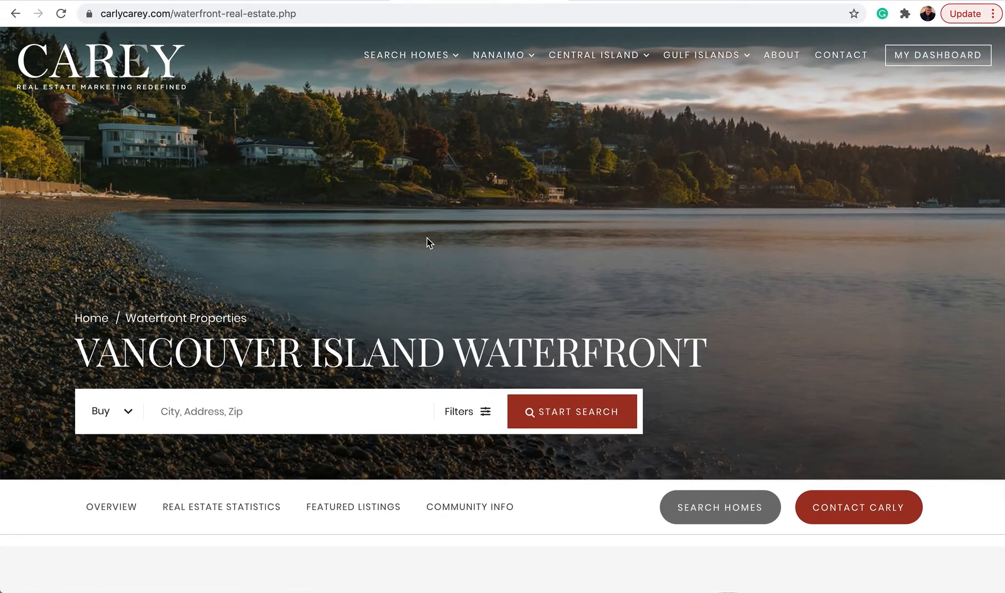
pyautogui.scroll(-15, 427, 238)
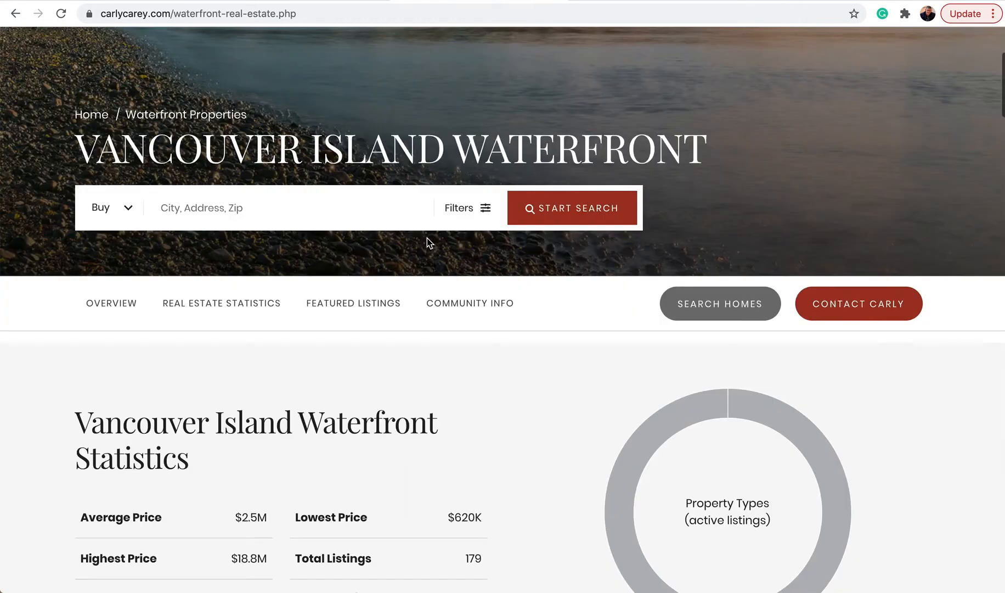
pyautogui.scroll(-5, 428, 242)
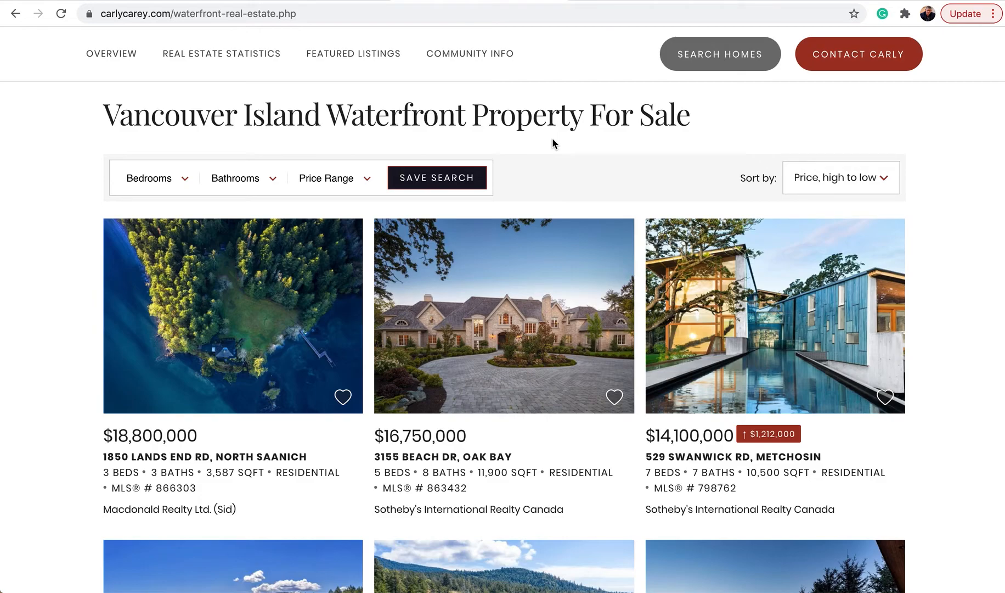
pyautogui.scroll(10, 552, 137)
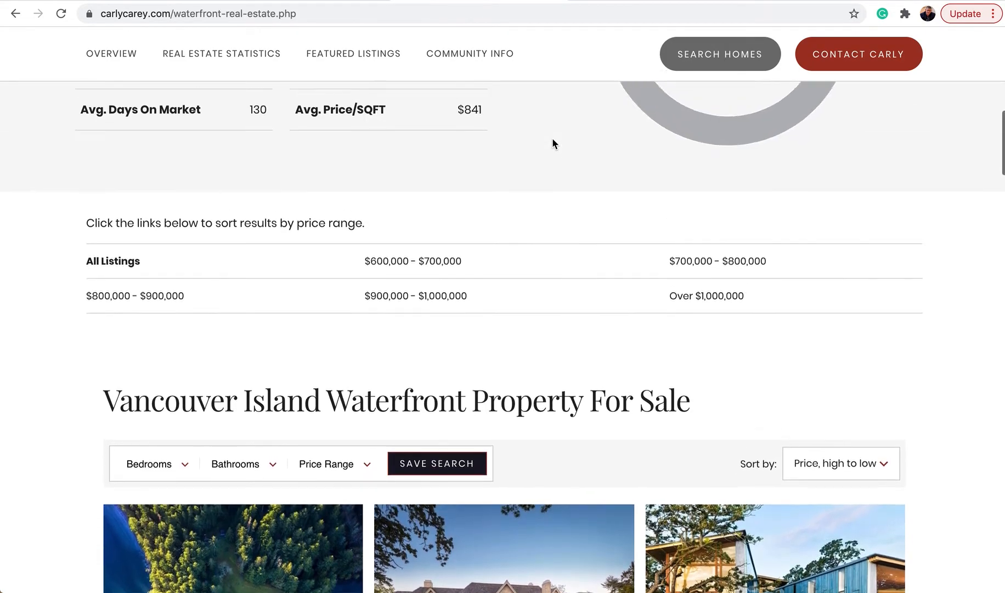
pyautogui.scroll(5, 552, 137)
# - Search Google for "vancouver island waterfront homes for sale"
pyautogui.click(483, 18)
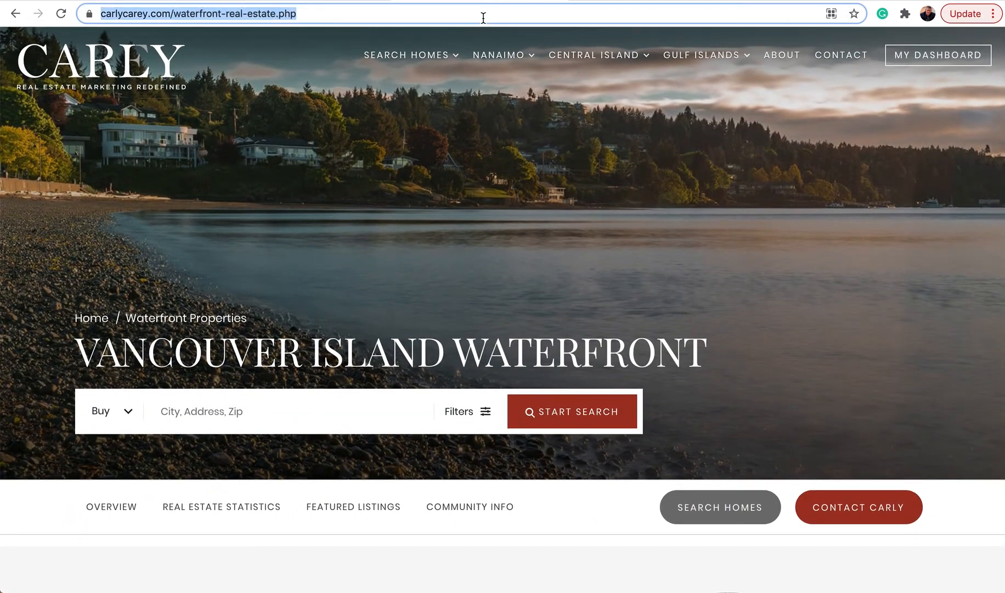
pyautogui.write('v')
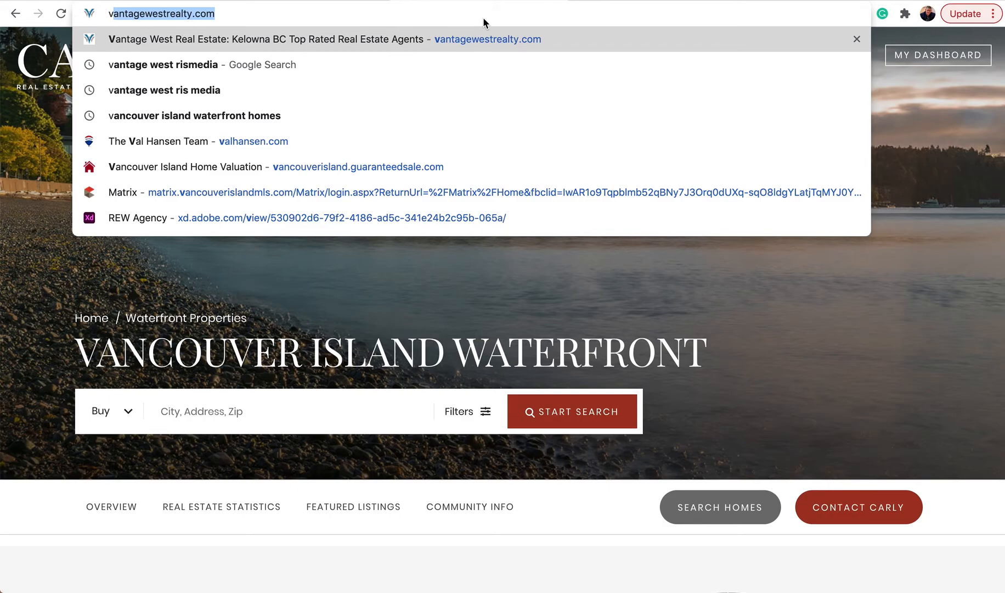
pyautogui.write('ancouver')
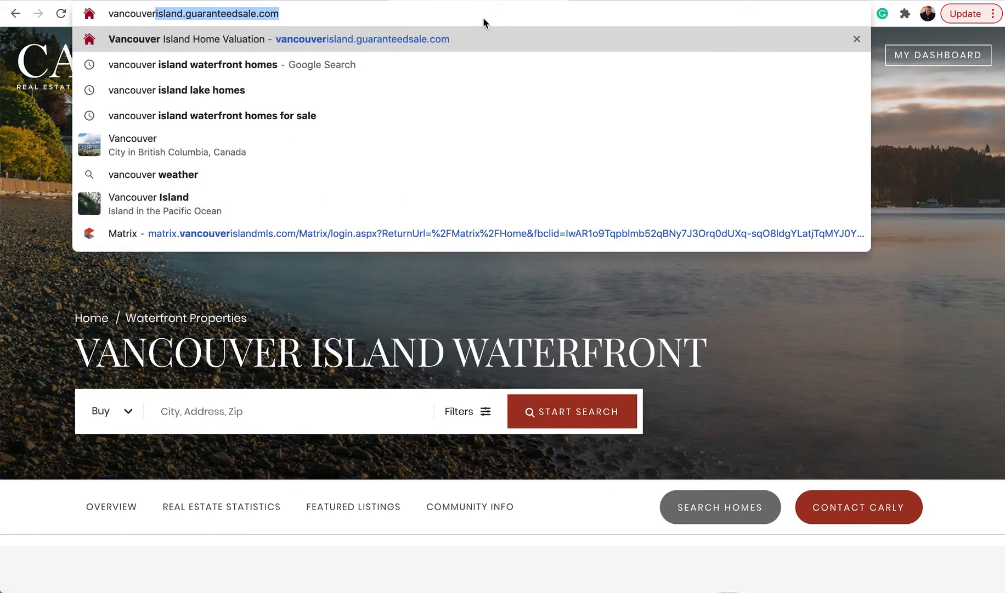
pyautogui.press('Right')
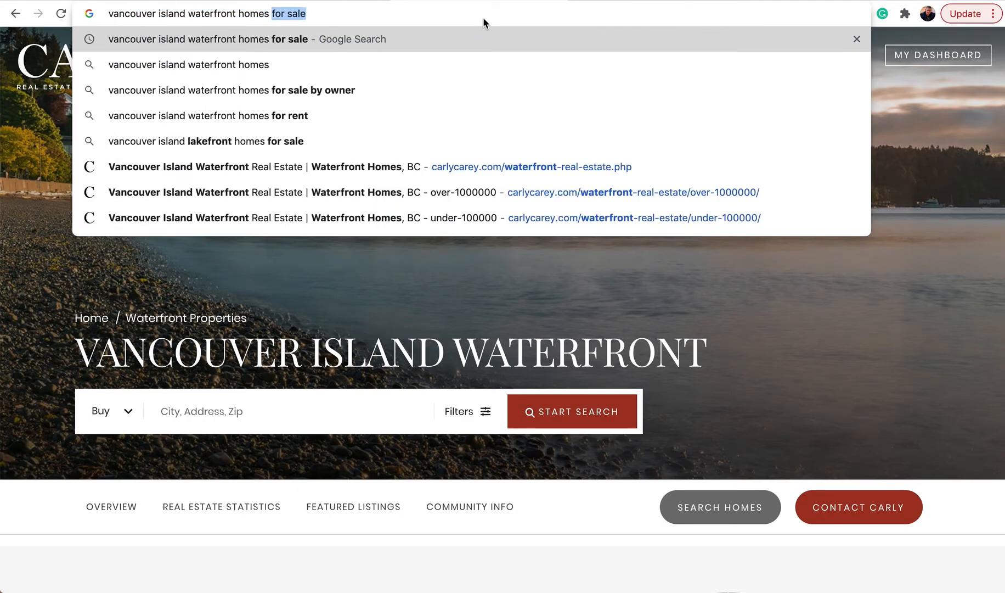
pyautogui.press('Return')
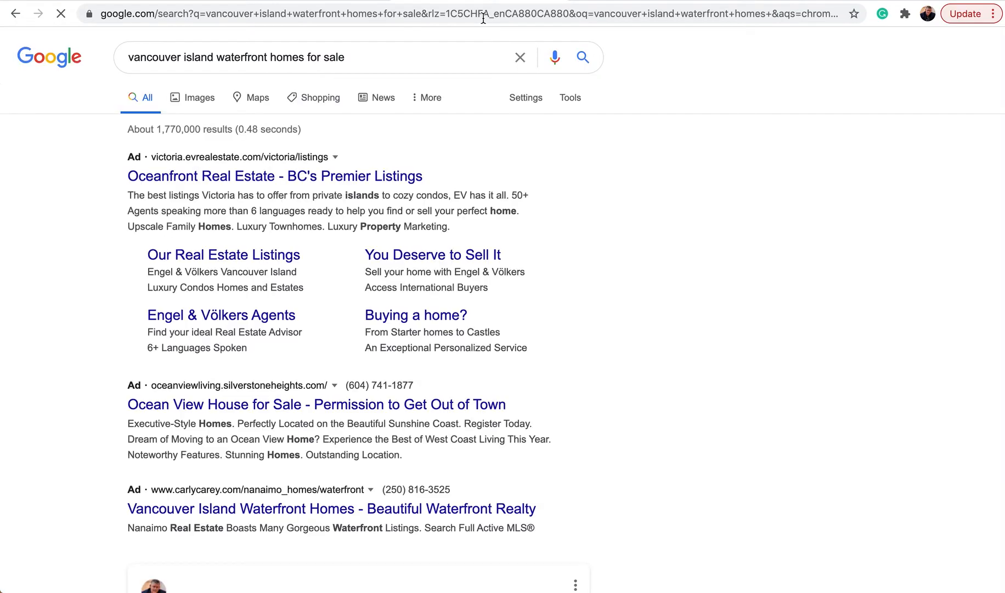
# - Review the ads, search performance and organic results, then open the carlycarey.com waterfront-real-estate result
pyautogui.scroll(-2, 577, 174)
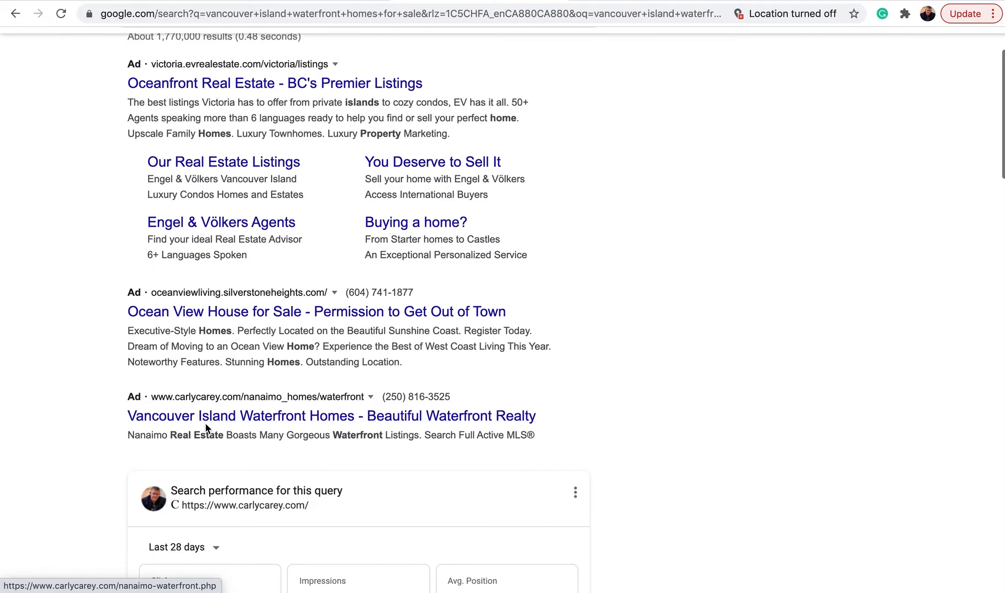
pyautogui.scroll(-1, 278, 406)
pyautogui.scroll(-10, 279, 401)
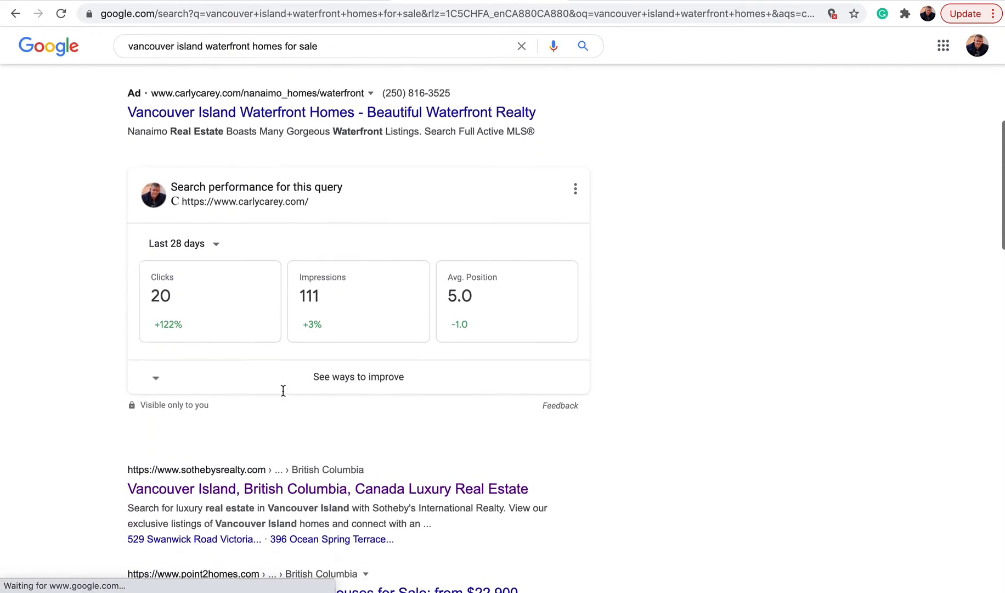
pyautogui.scroll(-2, 283, 395)
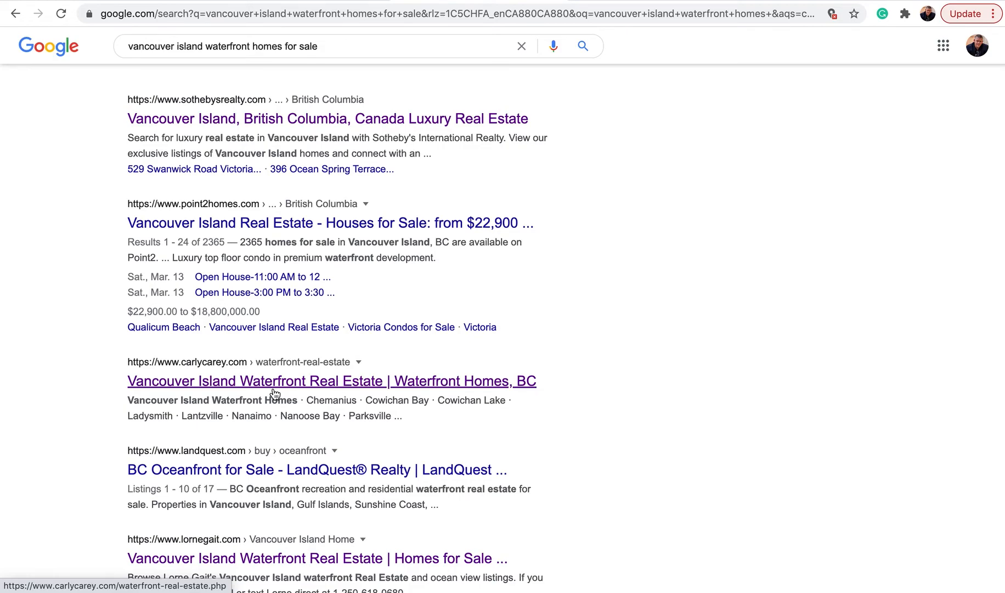
pyautogui.scroll(10, 275, 393)
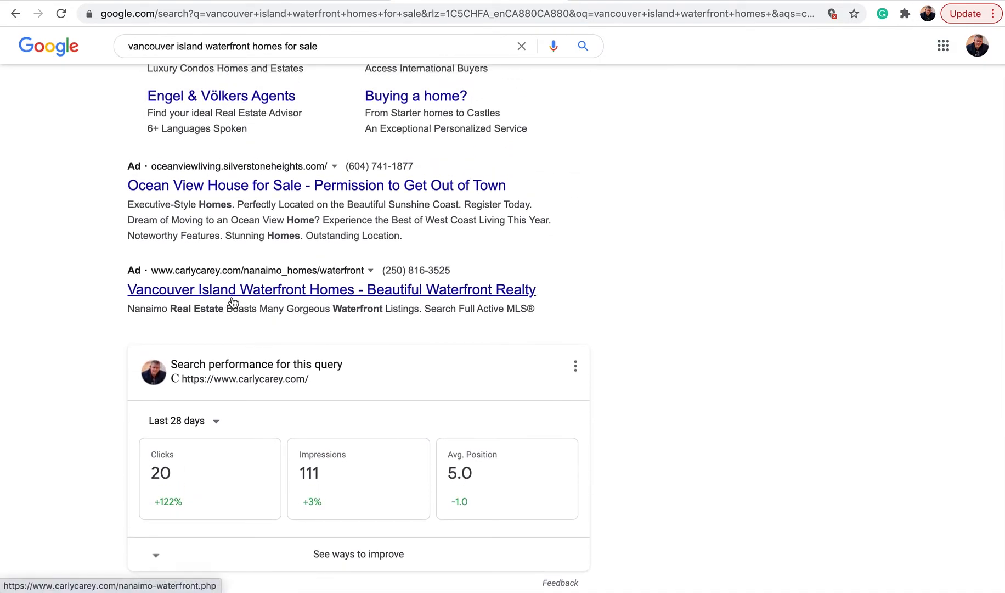
pyautogui.scroll(-10, 230, 307)
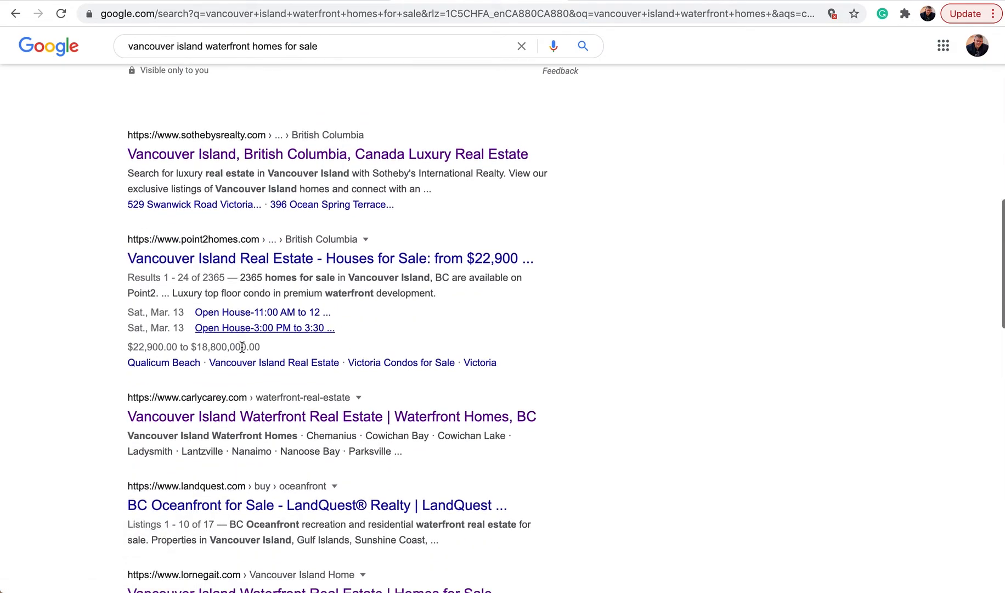
pyautogui.click(246, 420)
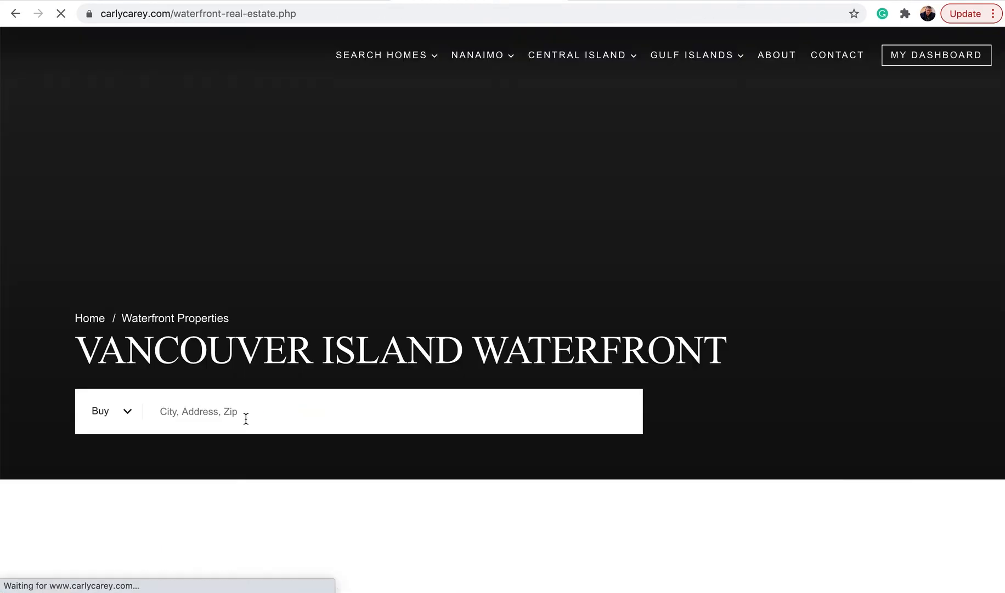
# - Review the Vancouver Island Waterfront landing page reached from Google, from its price range links through the waterfront property listings
pyautogui.scroll(-3, 245, 419)
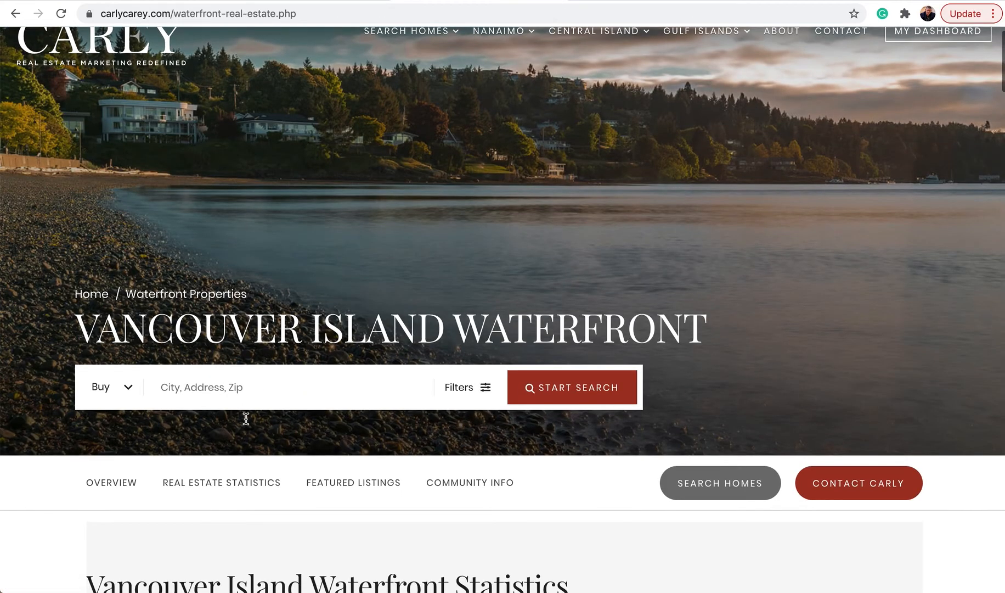
pyautogui.scroll(2, 247, 424)
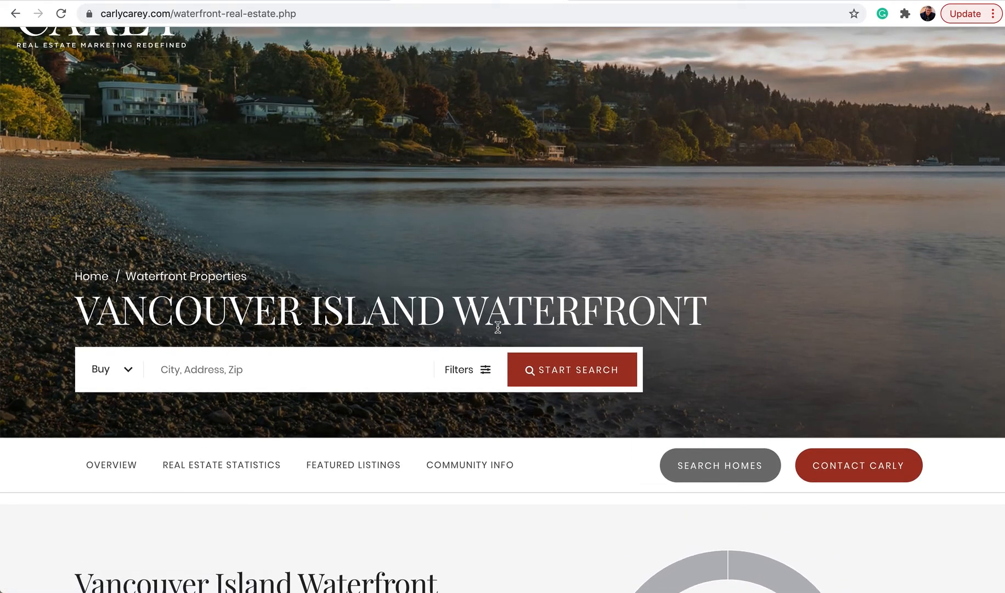
pyautogui.scroll(-4, 482, 213)
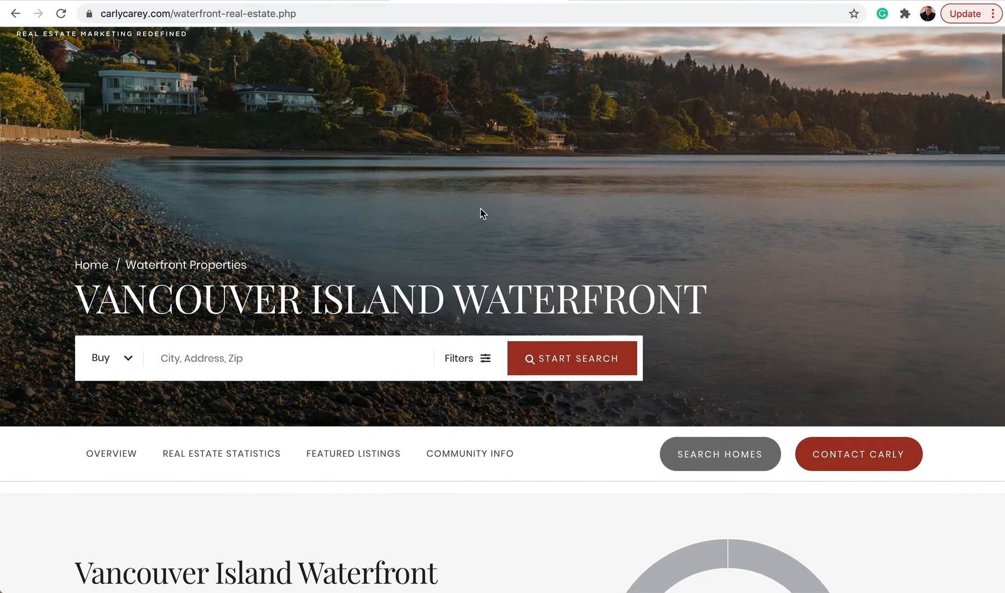
pyautogui.scroll(-15, 482, 213)
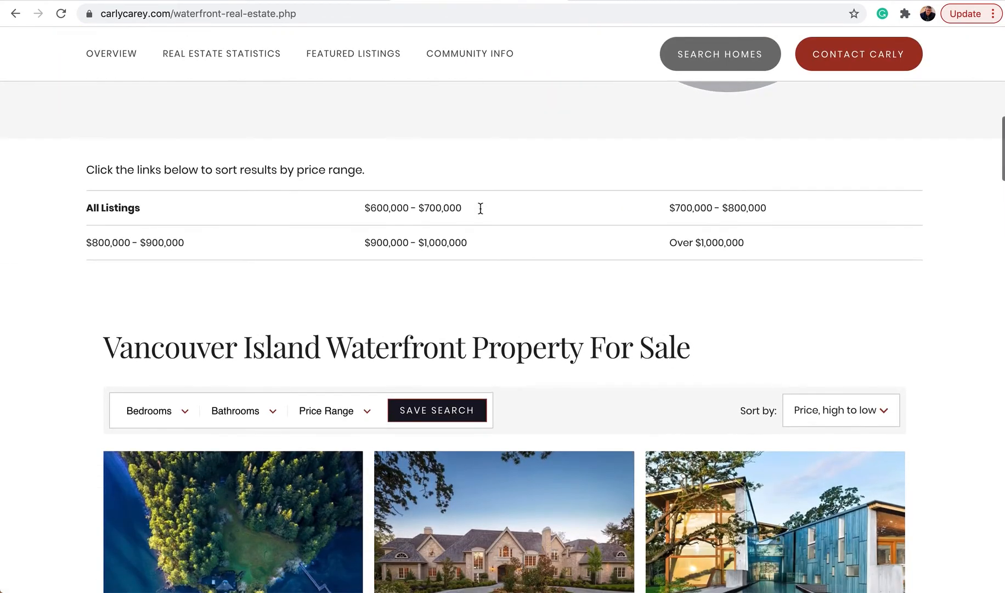
pyautogui.scroll(-7, 482, 213)
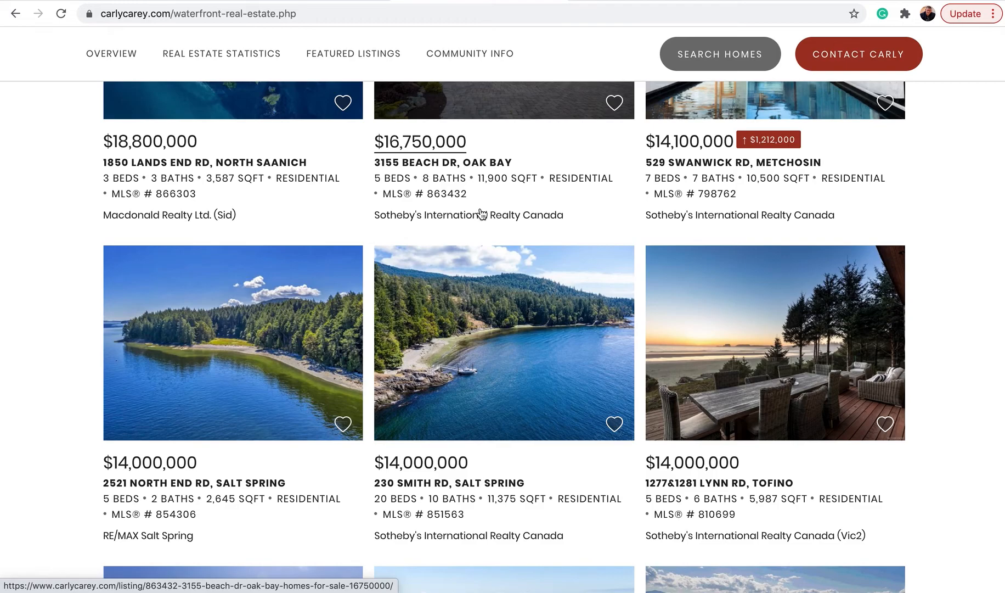
pyautogui.scroll(-3, 483, 220)
pyautogui.scroll(-4, 488, 236)
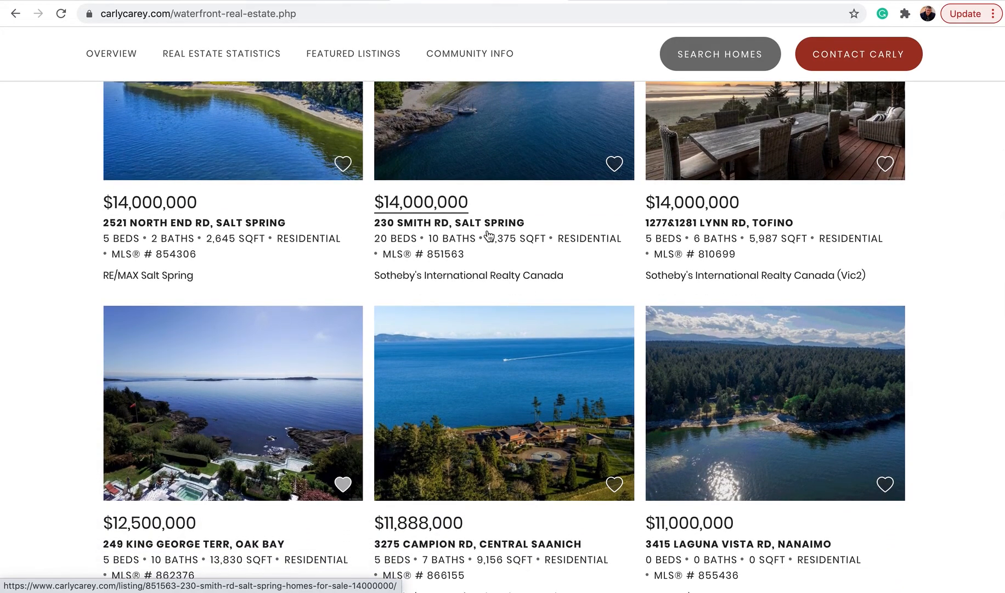
pyautogui.scroll(-1, 488, 234)
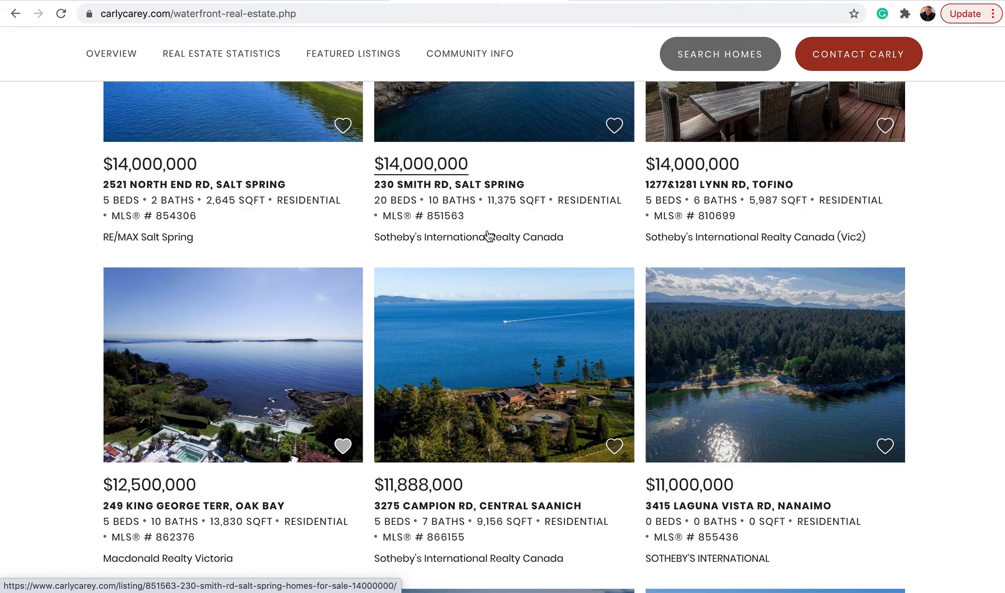
pyautogui.scroll(5, 488, 235)
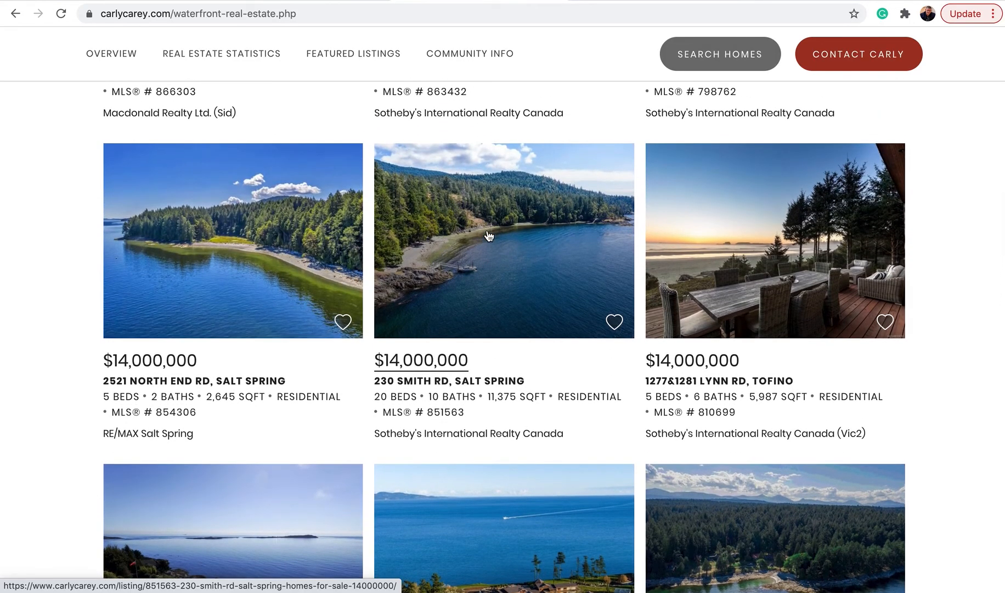
pyautogui.scroll(7, 506, 203)
pyautogui.scroll(15, 505, 201)
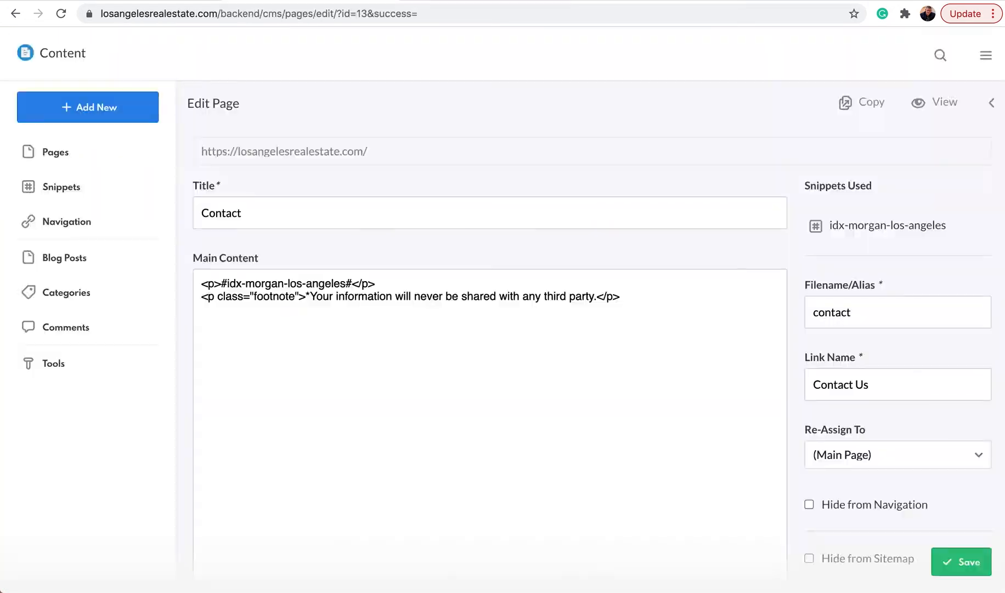
# - Return to the losangelesrealestate.com backend, show only the IDX snippets in the content manager, and start adding a new IDX snippet
pyautogui.click(985, 56)
pyautogui.click(821, 185)
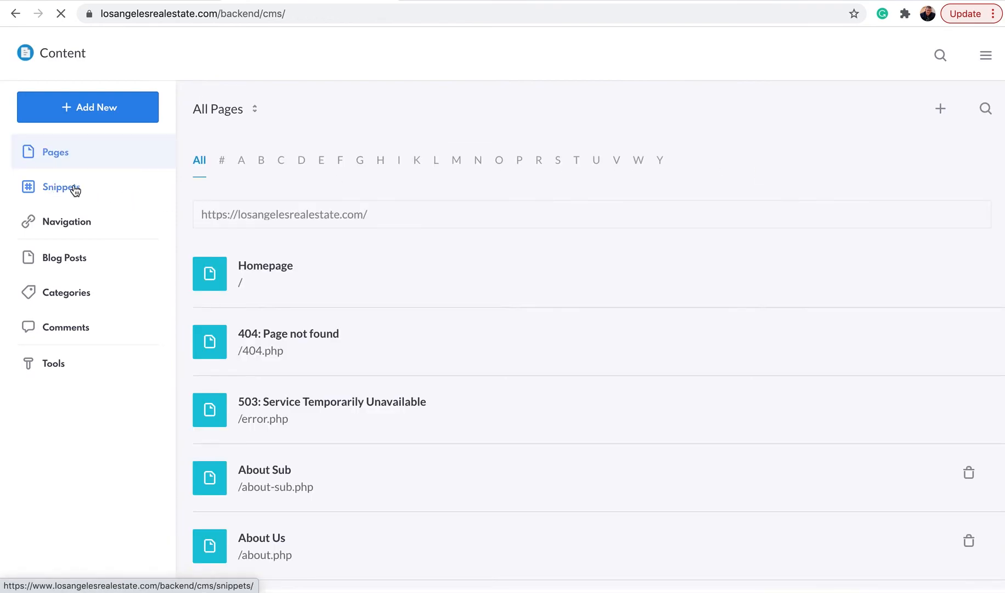
pyautogui.click(75, 190)
pyautogui.click(253, 117)
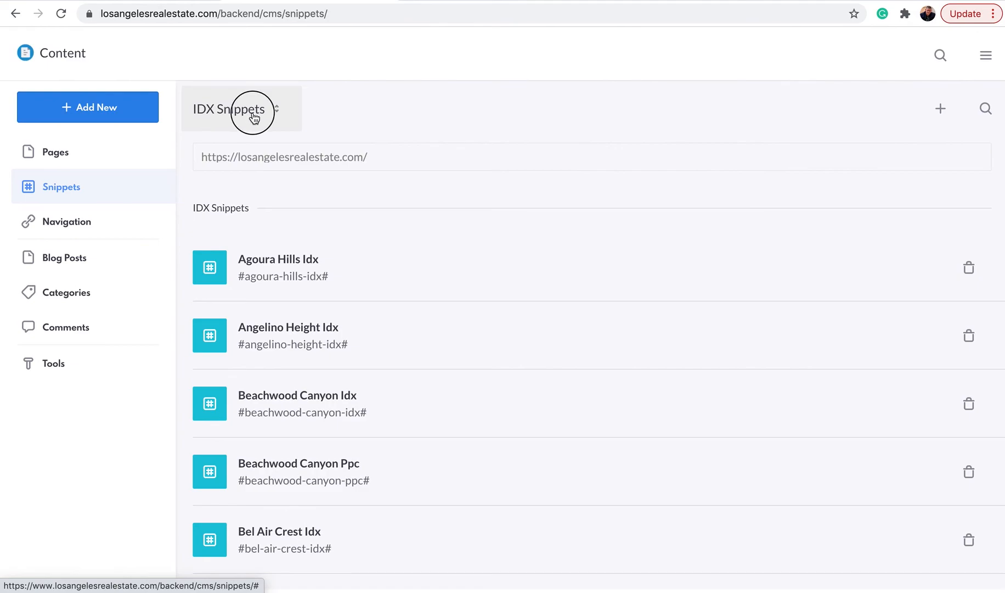
pyautogui.click(247, 213)
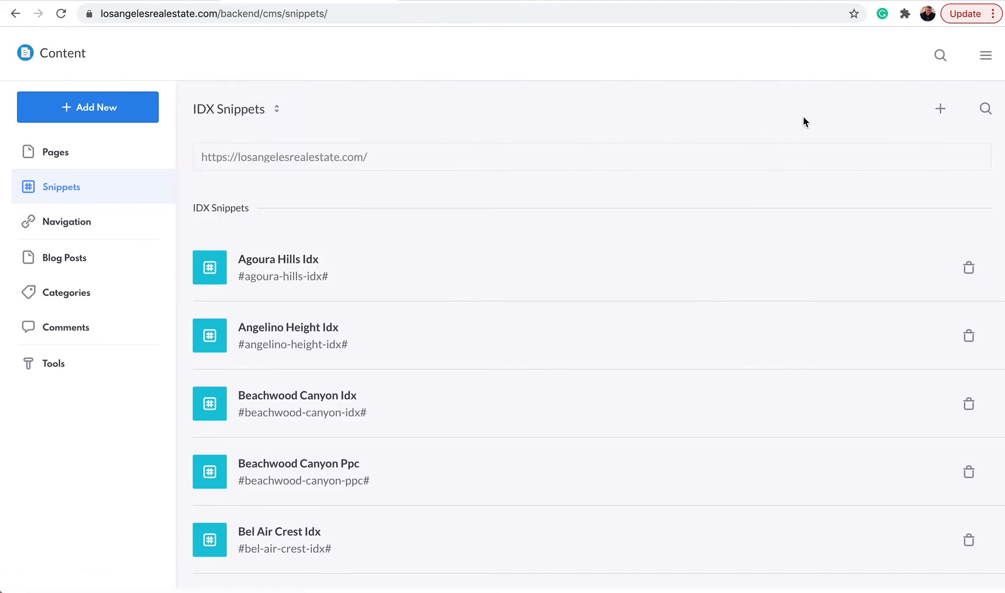
pyautogui.click(932, 110)
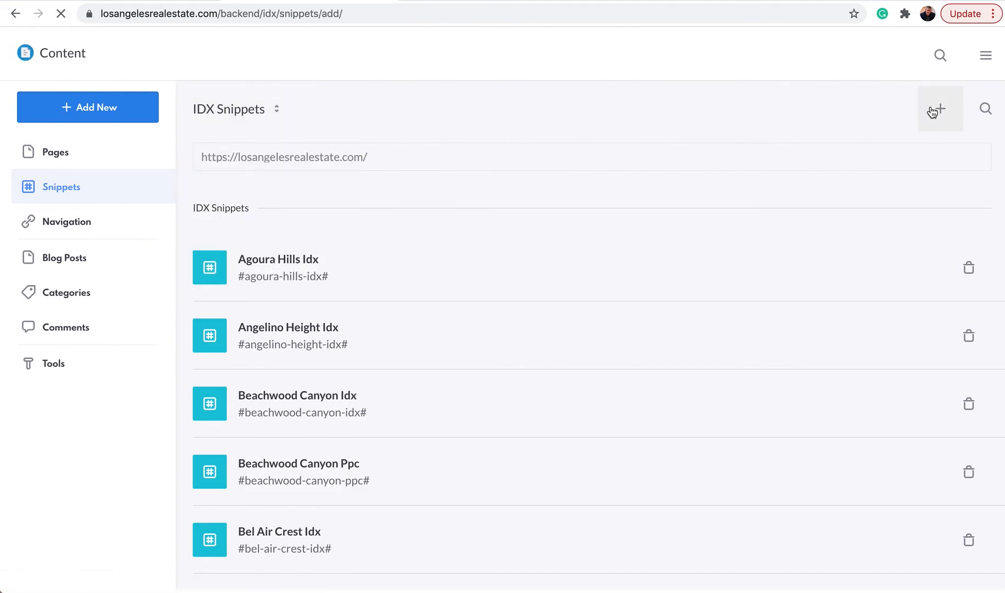